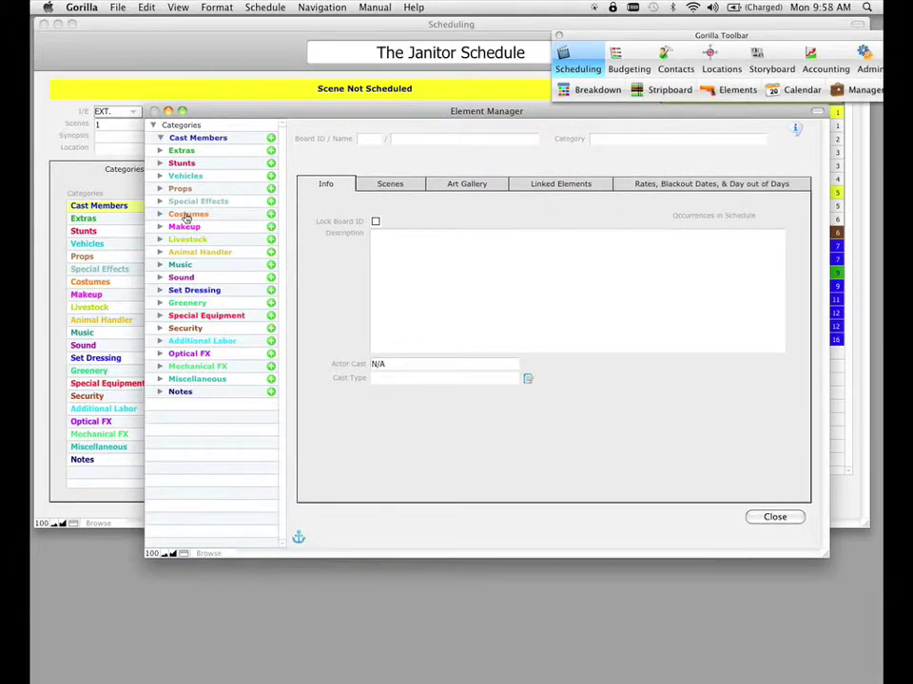
Step: Show the empty Art Gallery of the Hat element under Costumes
{"action": "left_click", "coordinate": [187, 215]}
{"action": "left_click", "coordinate": [187, 253]}
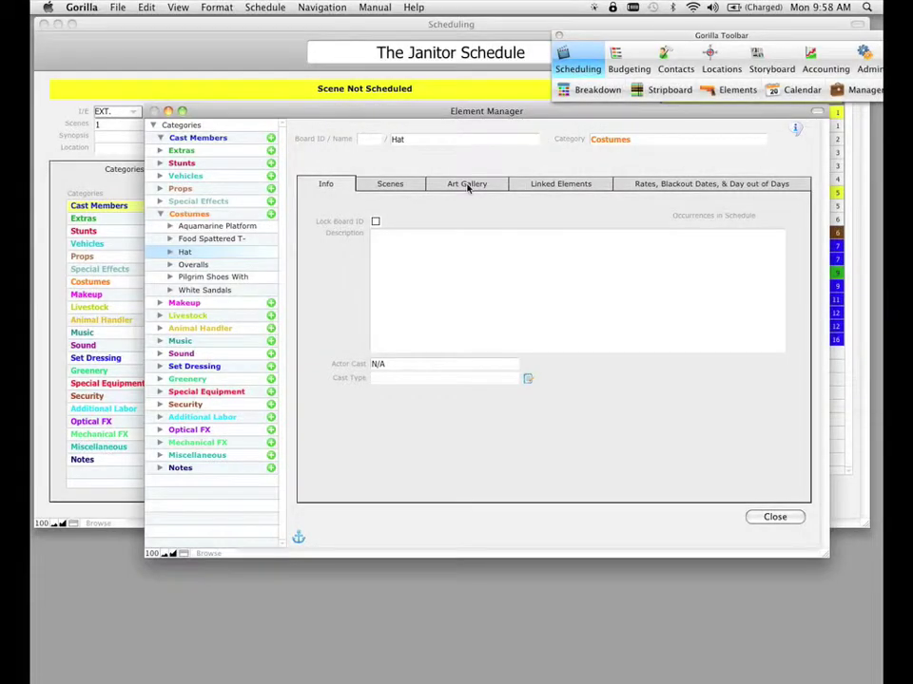
{"action": "left_click", "coordinate": [465, 184]}
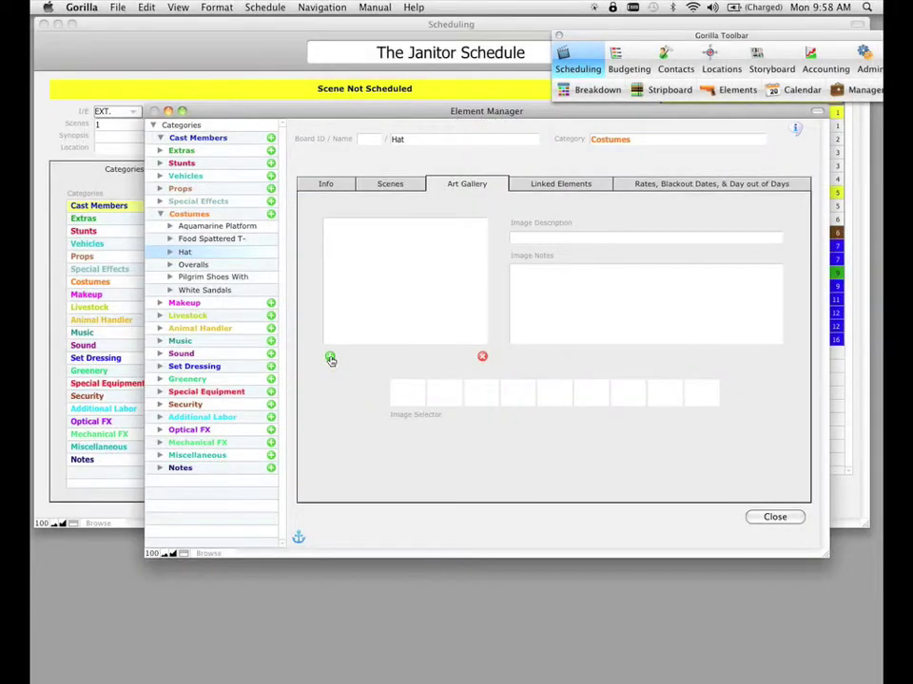
Step: Add cowboy_hat_1.jpeg to the Hat's art gallery
{"action": "left_click", "coordinate": [330, 360]}
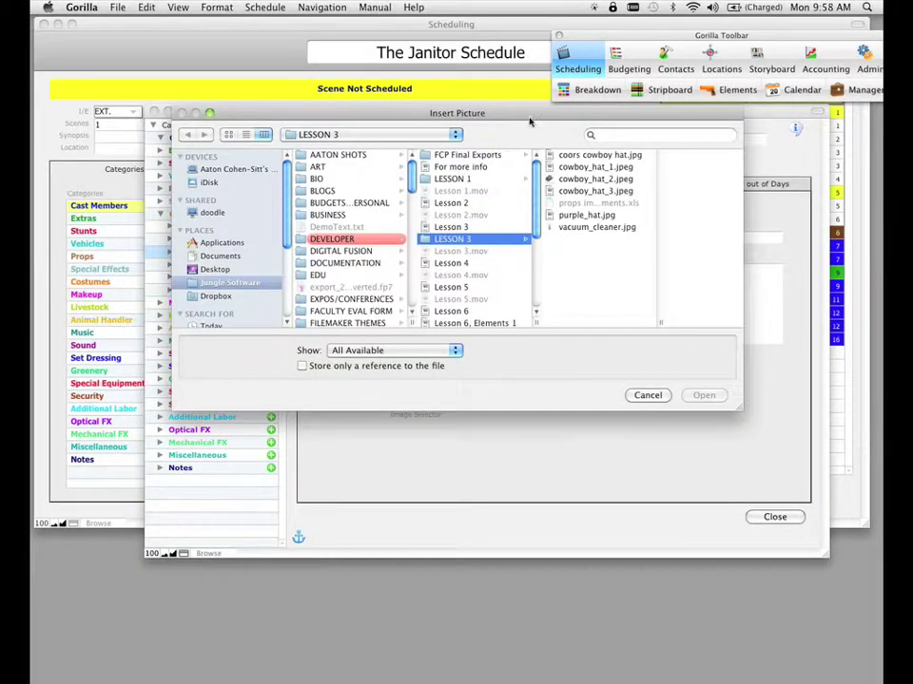
{"action": "left_click_drag", "start_coordinate": [533, 115], "coordinate": [508, 170]}
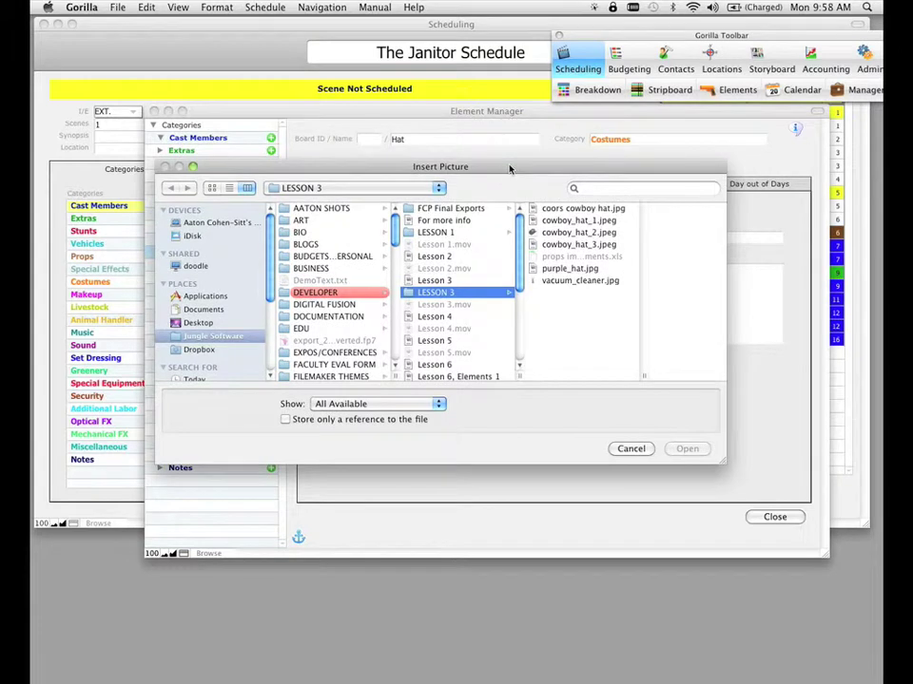
{"action": "left_click", "coordinate": [574, 224]}
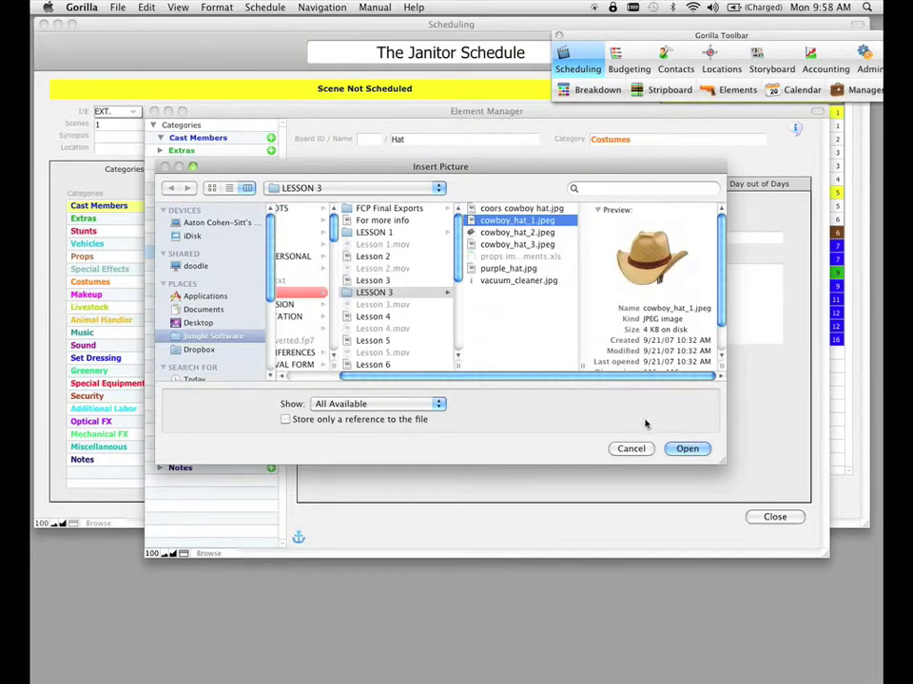
{"action": "left_click", "coordinate": [677, 449]}
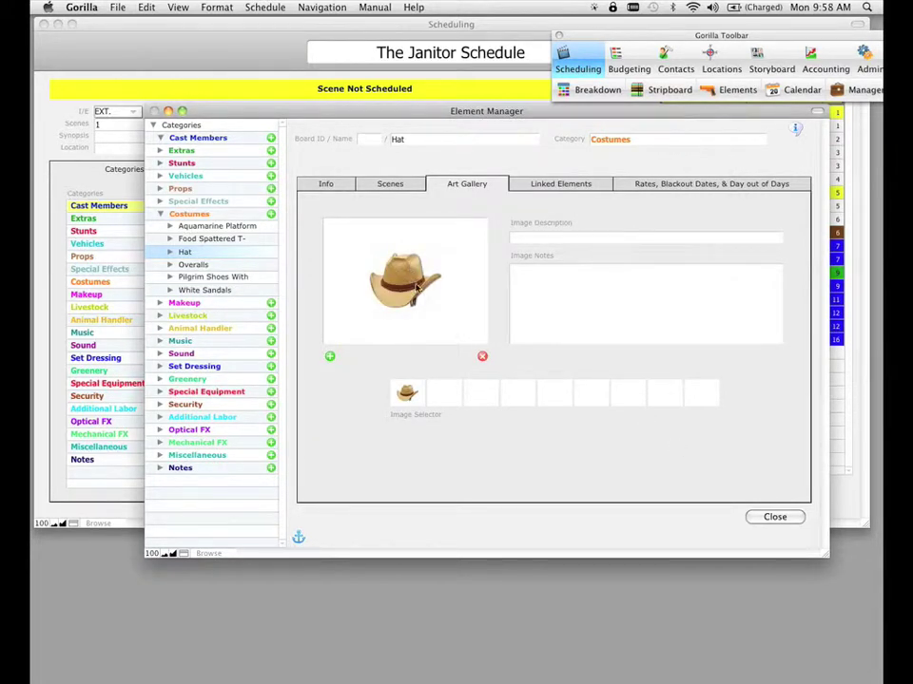
Step: Add cowboy_hat_3.jpeg to the Hat's gallery as a second picture
{"action": "left_click", "coordinate": [329, 355]}
{"action": "left_click", "coordinate": [576, 191]}
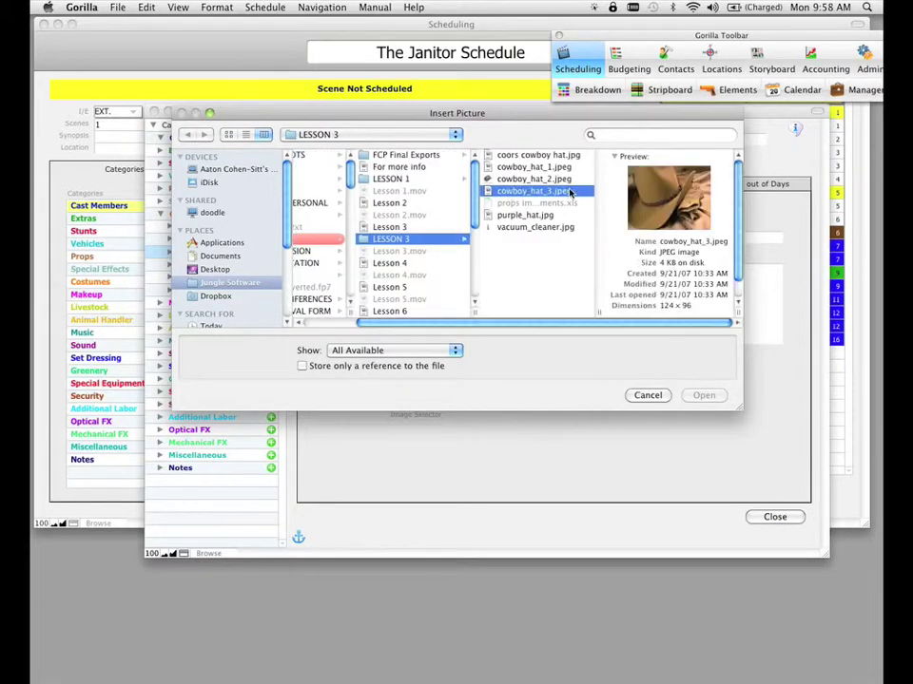
{"action": "left_click", "coordinate": [709, 397]}
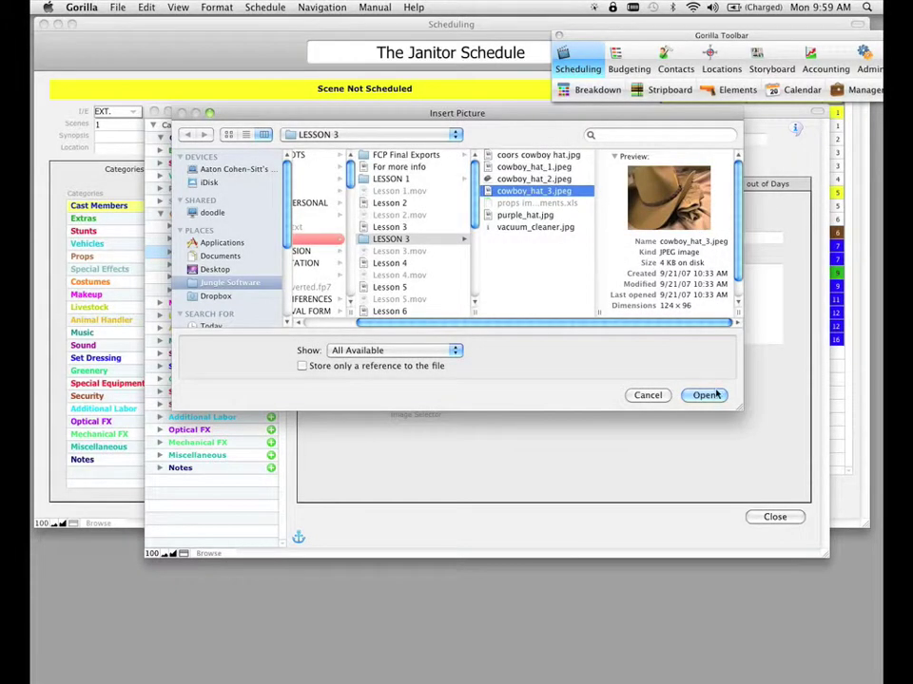
{"action": "left_click", "coordinate": [715, 394]}
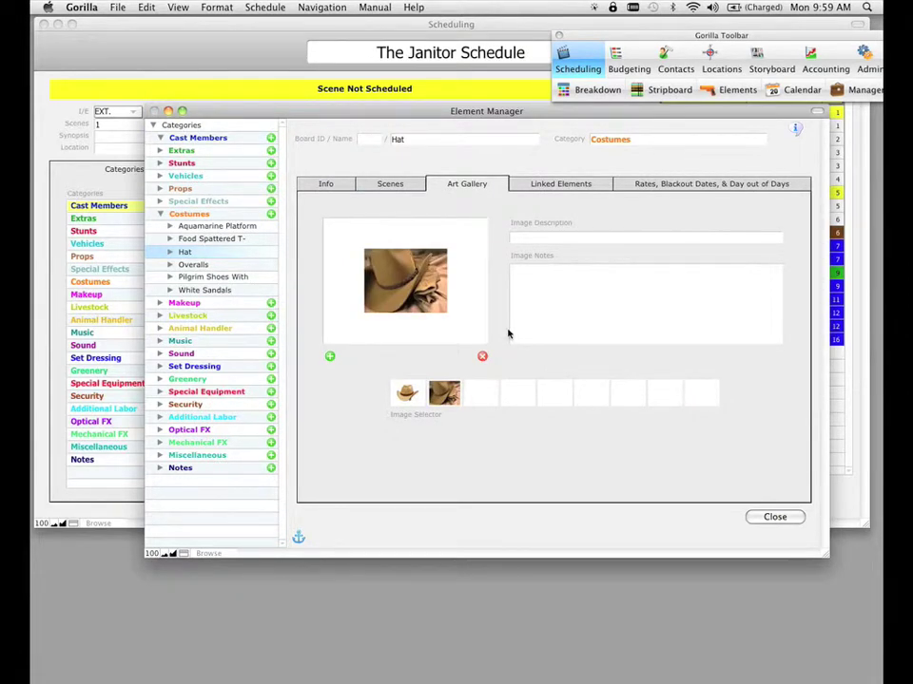
{"action": "left_click", "coordinate": [330, 359]}
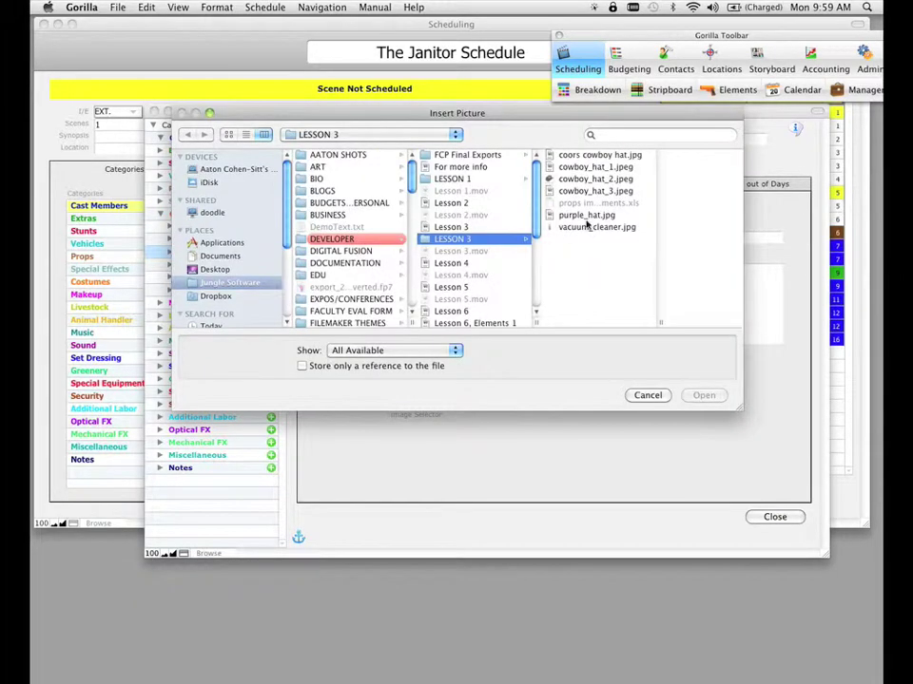
Step: Add purple_hat.jpg from LESSON 3 to the gallery and review the three hat thumbnails
{"action": "left_click", "coordinate": [586, 217]}
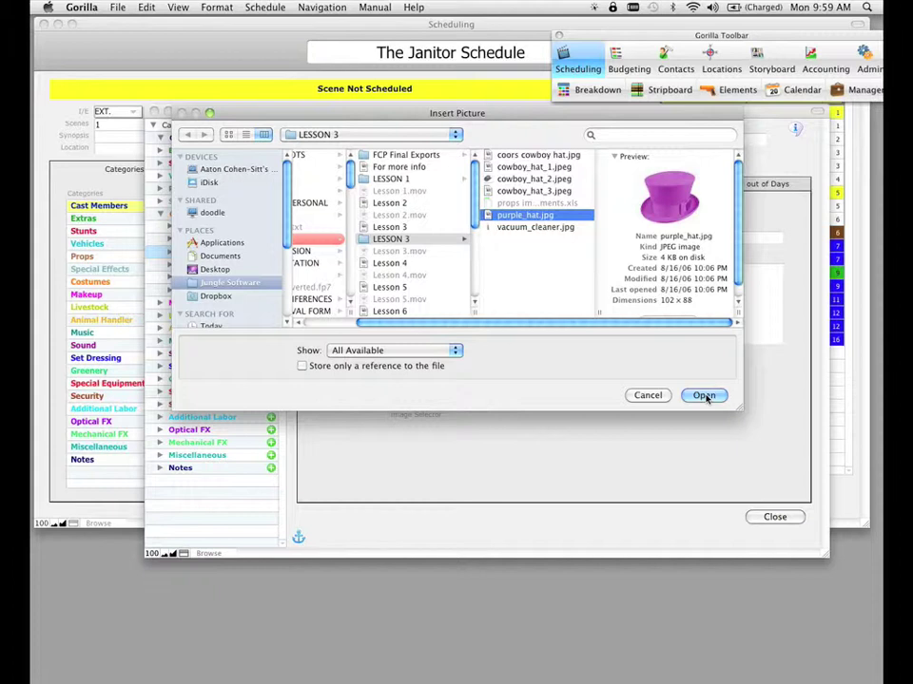
{"action": "left_click", "coordinate": [704, 397]}
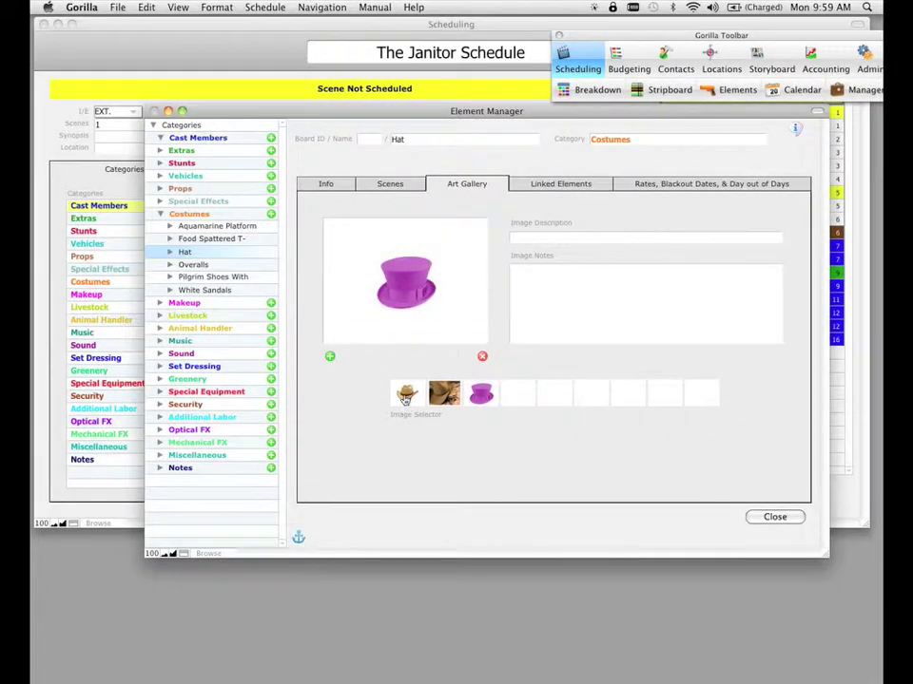
{"action": "left_click", "coordinate": [404, 397]}
{"action": "left_click", "coordinate": [448, 397]}
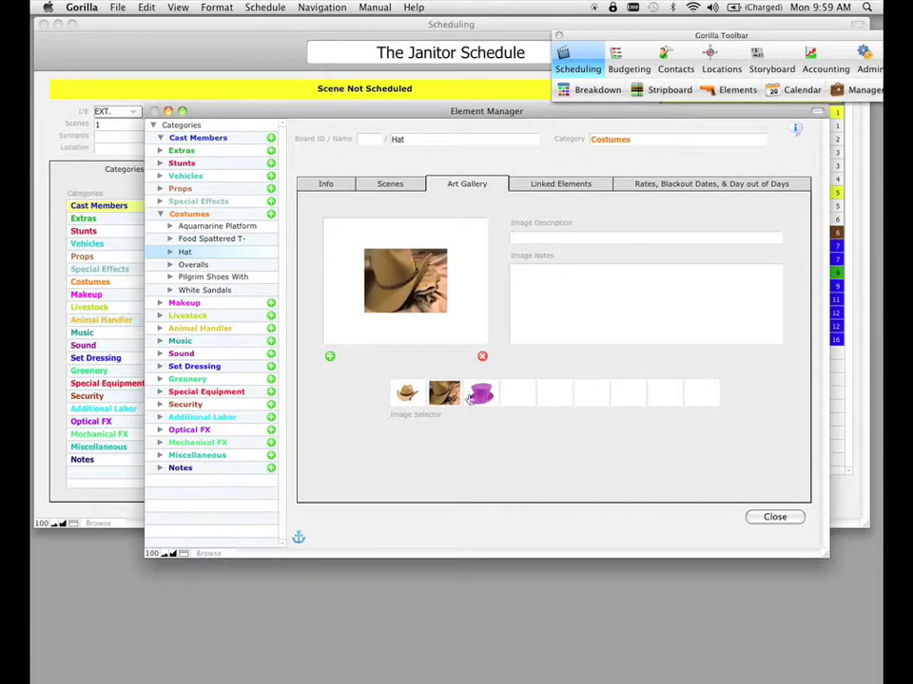
{"action": "left_click", "coordinate": [481, 393]}
{"action": "left_click", "coordinate": [539, 238]}
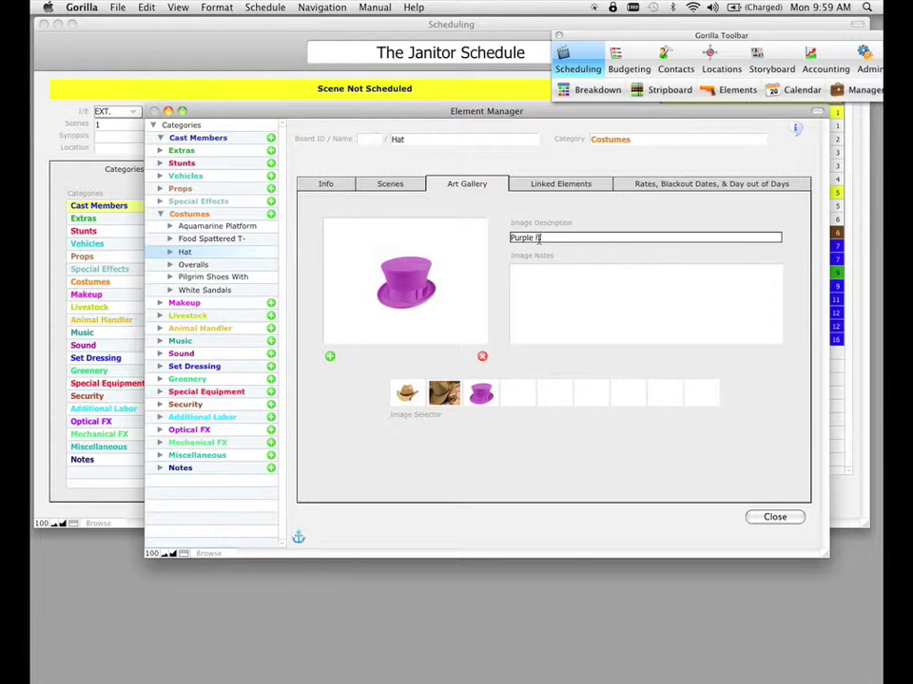
Step: Give the purple hat image the description 'Purple hat' and notes 'some more notes....'
{"action": "type", "text": "Purple hat"}
{"action": "left_click", "coordinate": [551, 278]}
{"action": "type", "text": "s"}
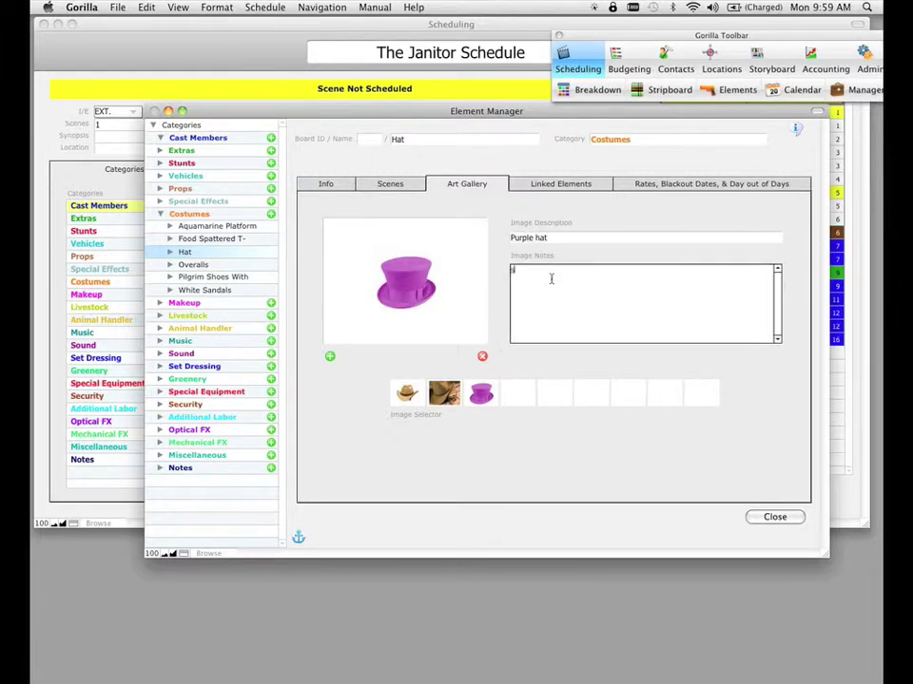
{"action": "type", "text": "ome more notes...."}
{"action": "left_click", "coordinate": [497, 278]}
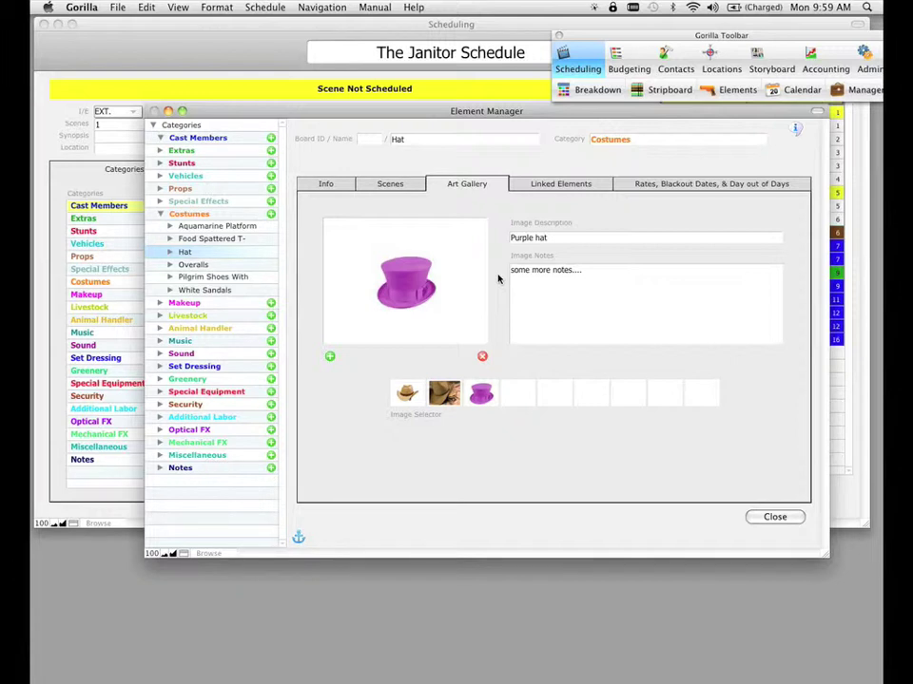
{"action": "left_click", "coordinate": [117, 7]}
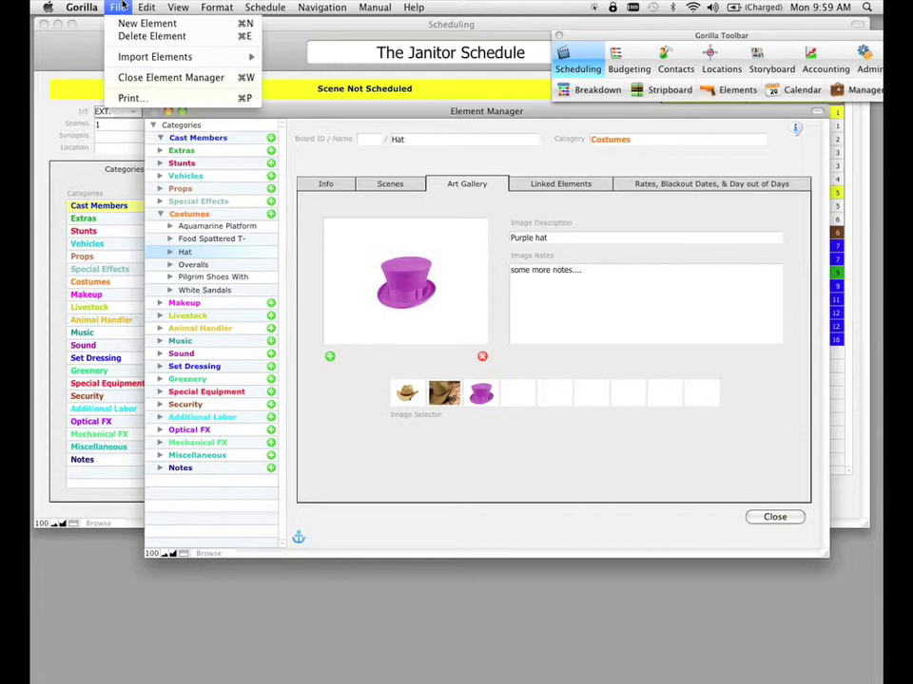
{"action": "left_click", "coordinate": [152, 100]}
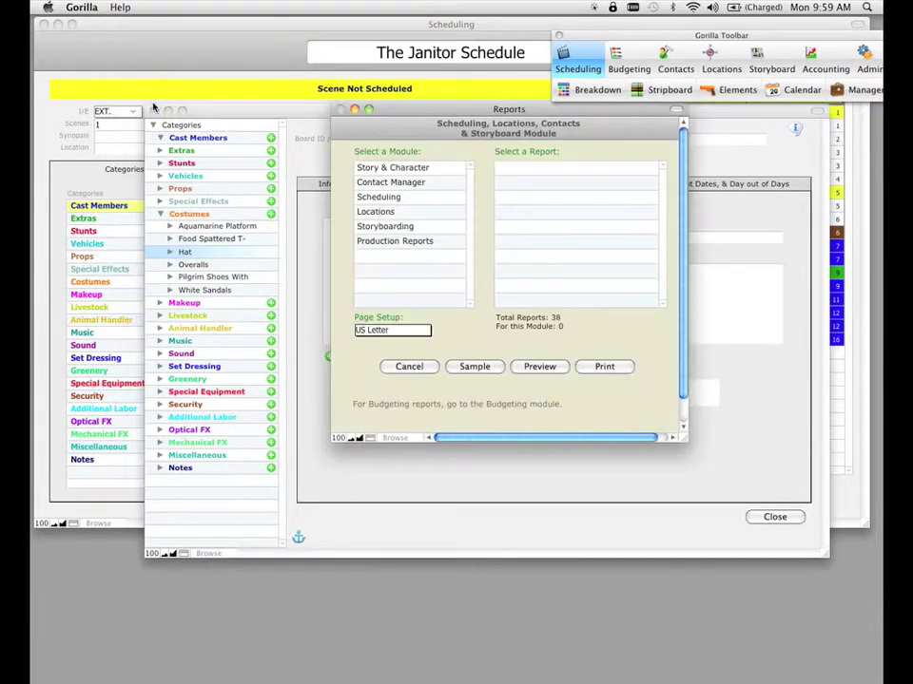
{"action": "left_click", "coordinate": [403, 200]}
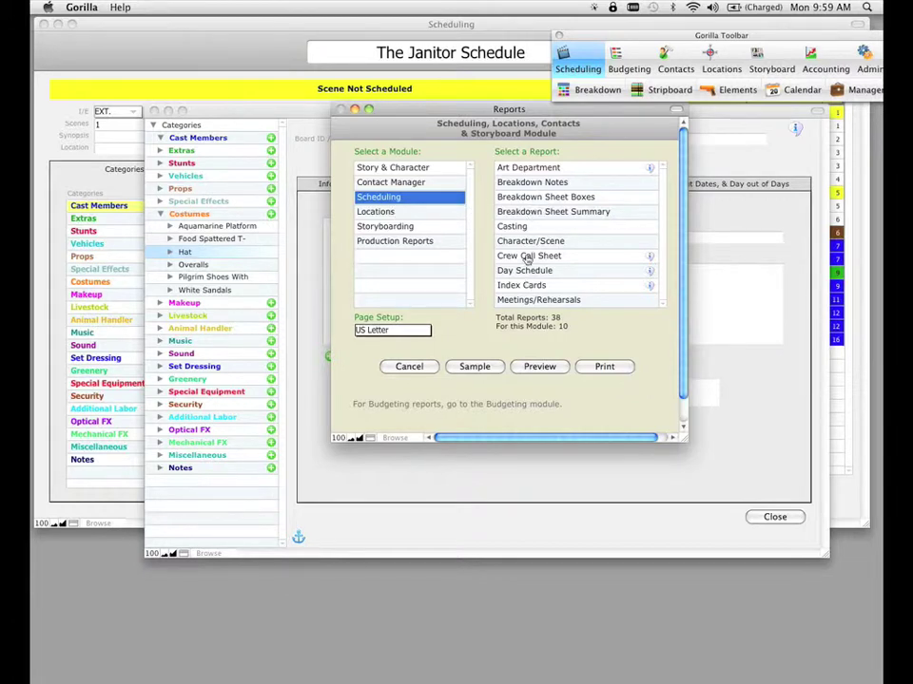
{"action": "left_click", "coordinate": [525, 169]}
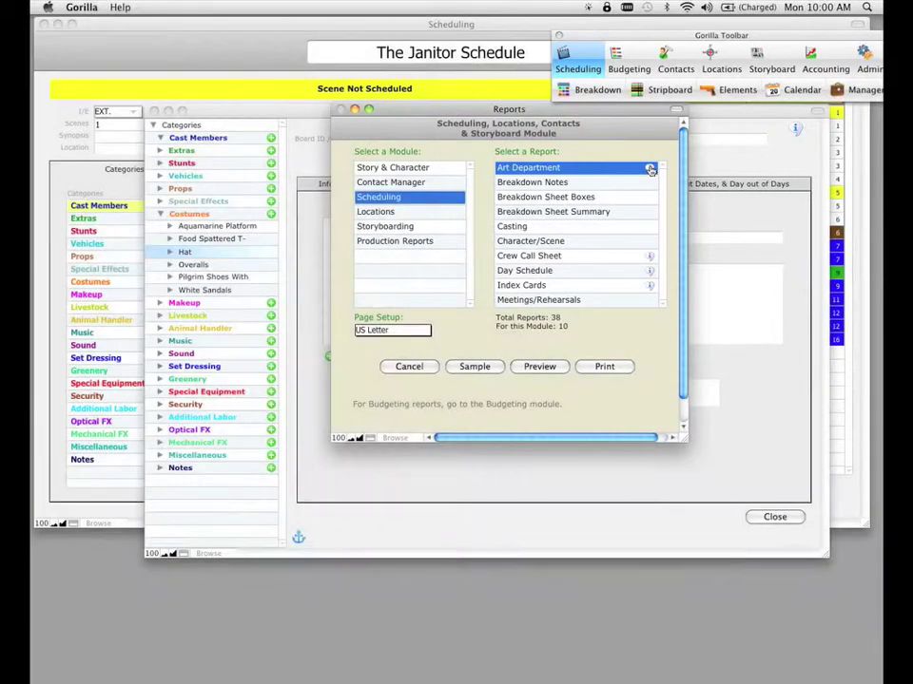
{"action": "left_click", "coordinate": [650, 169]}
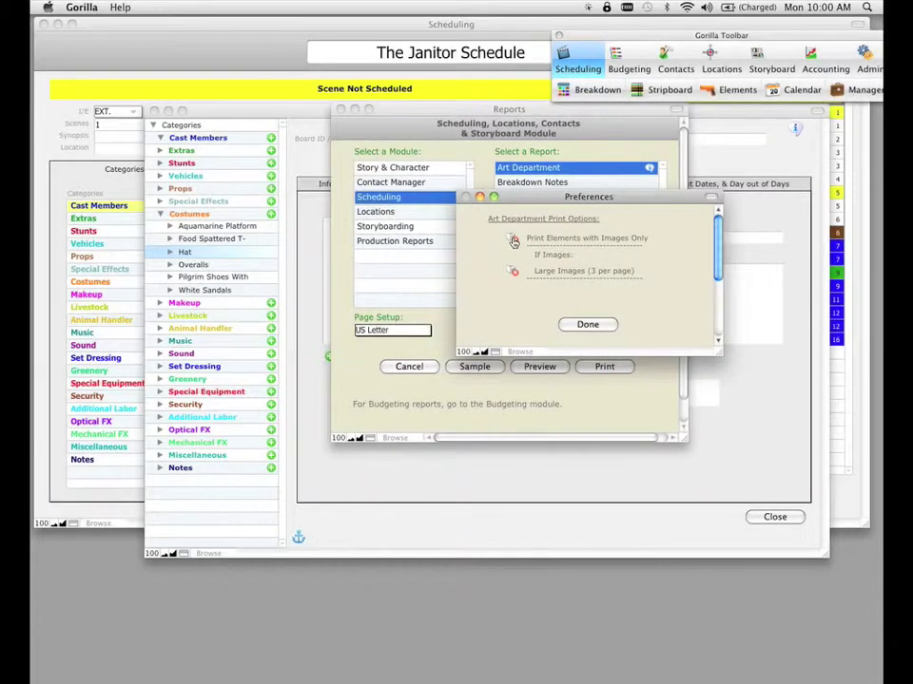
{"action": "left_click", "coordinate": [513, 239]}
{"action": "left_click", "coordinate": [601, 241]}
{"action": "left_click", "coordinate": [580, 325]}
{"action": "left_click", "coordinate": [409, 365]}
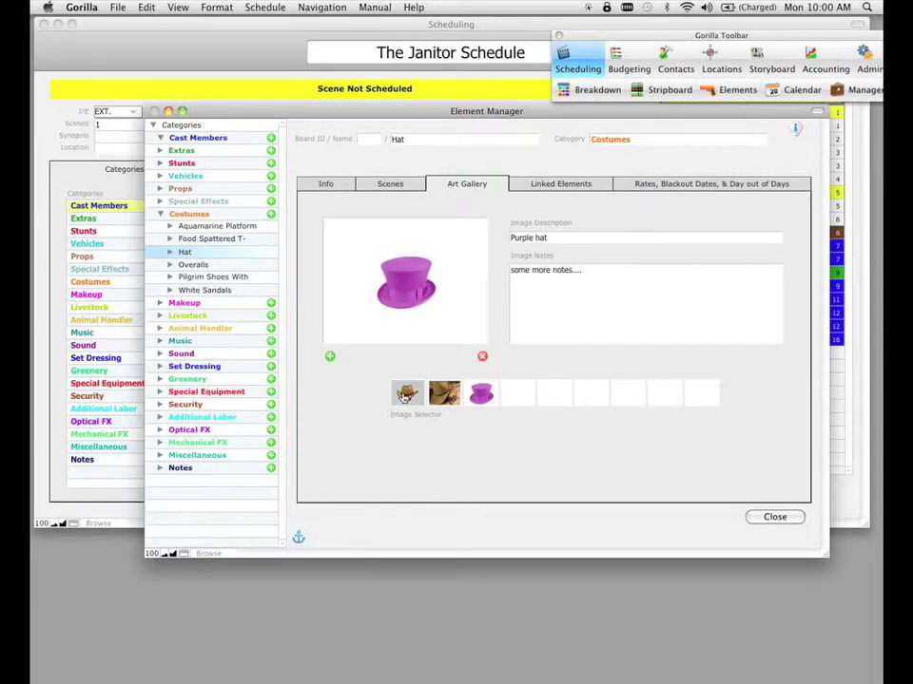
Step: Delete the first cowboy hat picture from the Hat gallery, then select the purple hat
{"action": "left_click", "coordinate": [405, 394]}
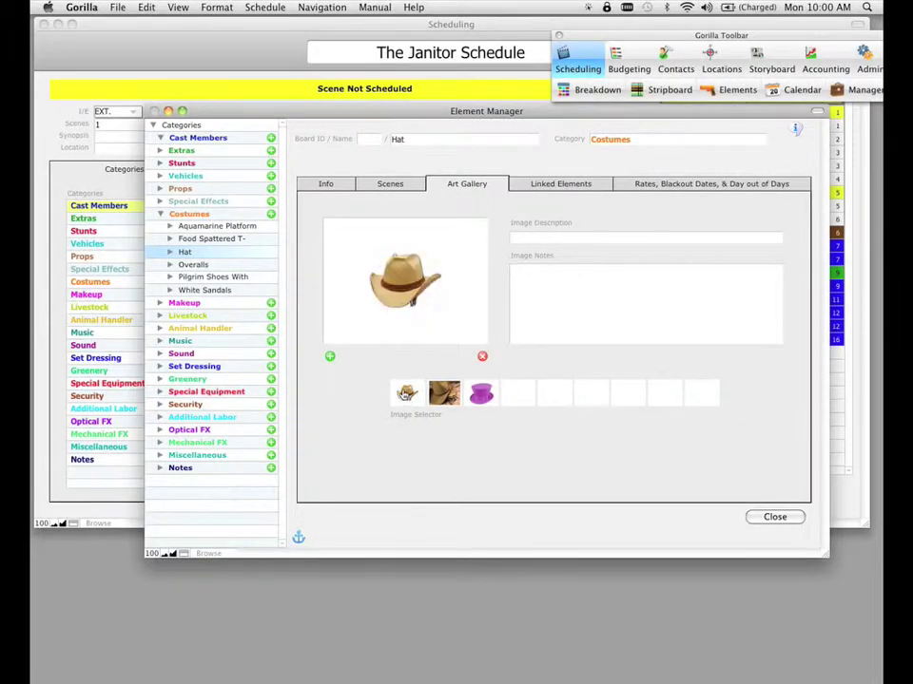
{"action": "left_click", "coordinate": [481, 357]}
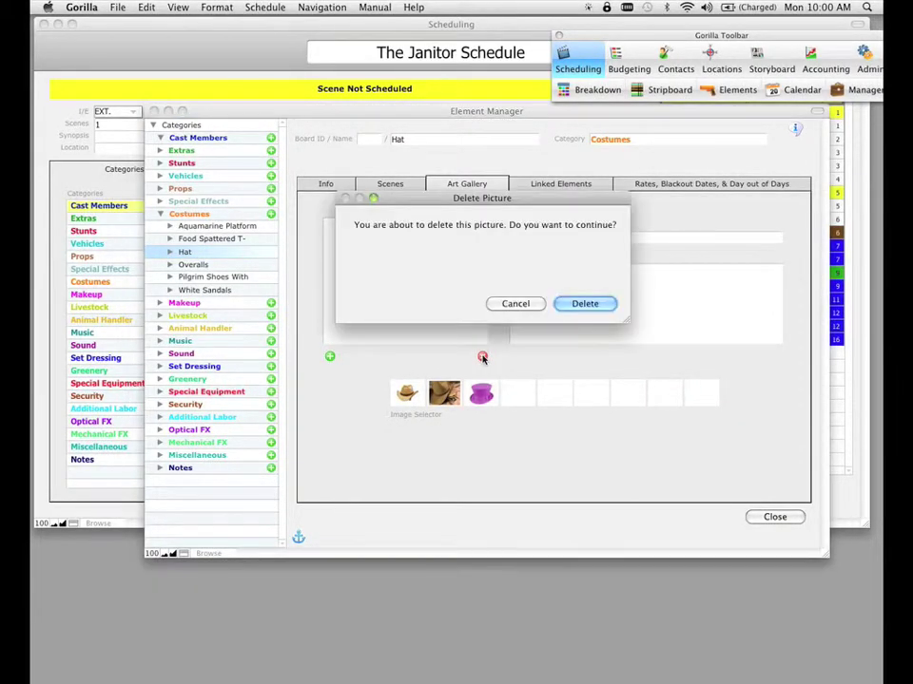
{"action": "left_click", "coordinate": [584, 304]}
{"action": "left_click", "coordinate": [445, 395]}
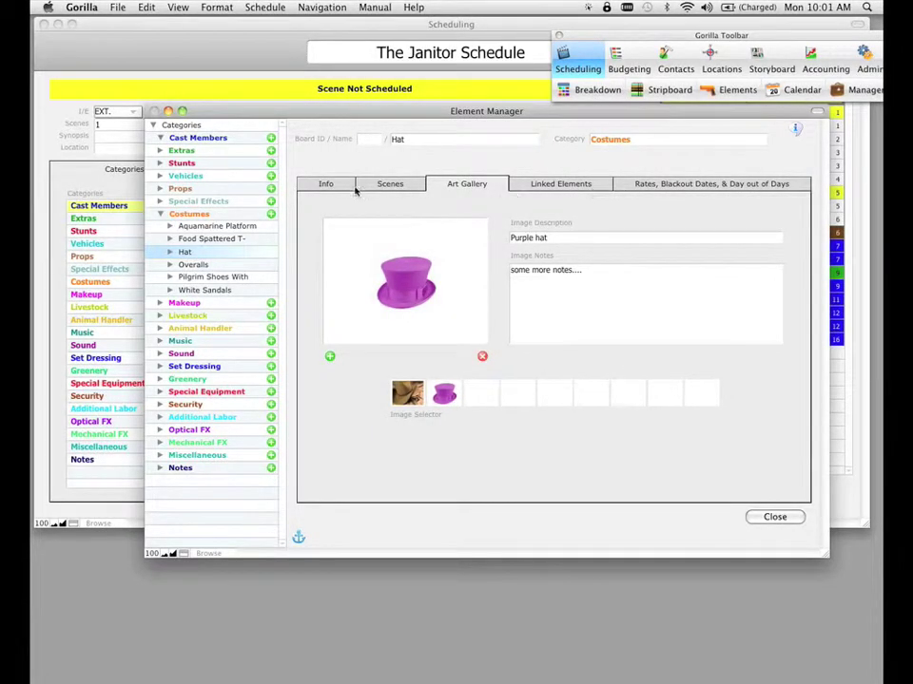
Step: Show cast member Barney's Linked Elements tab in the Element Manager
{"action": "left_click", "coordinate": [196, 141]}
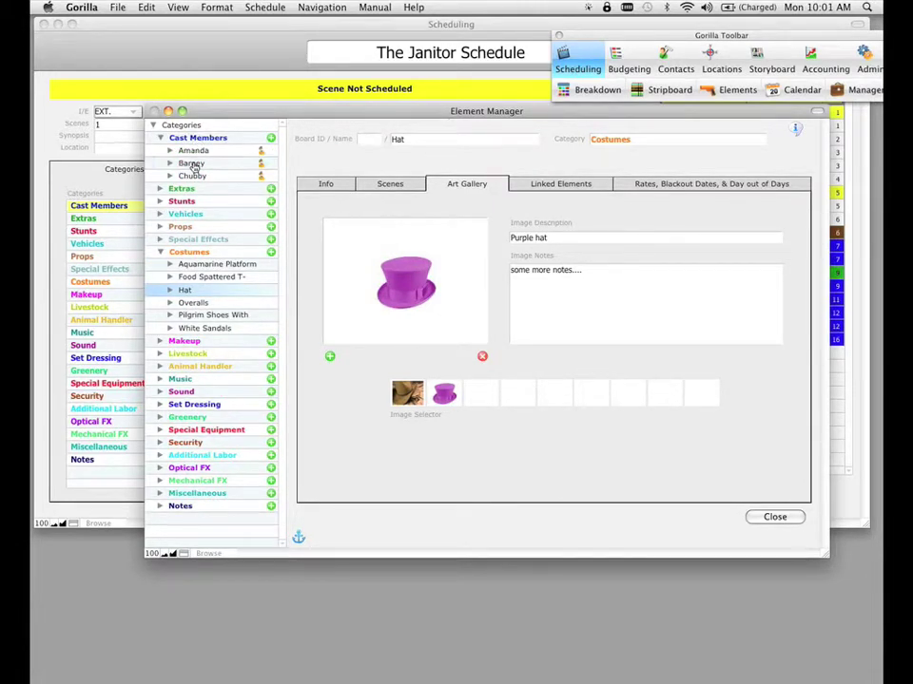
{"action": "left_click", "coordinate": [191, 163]}
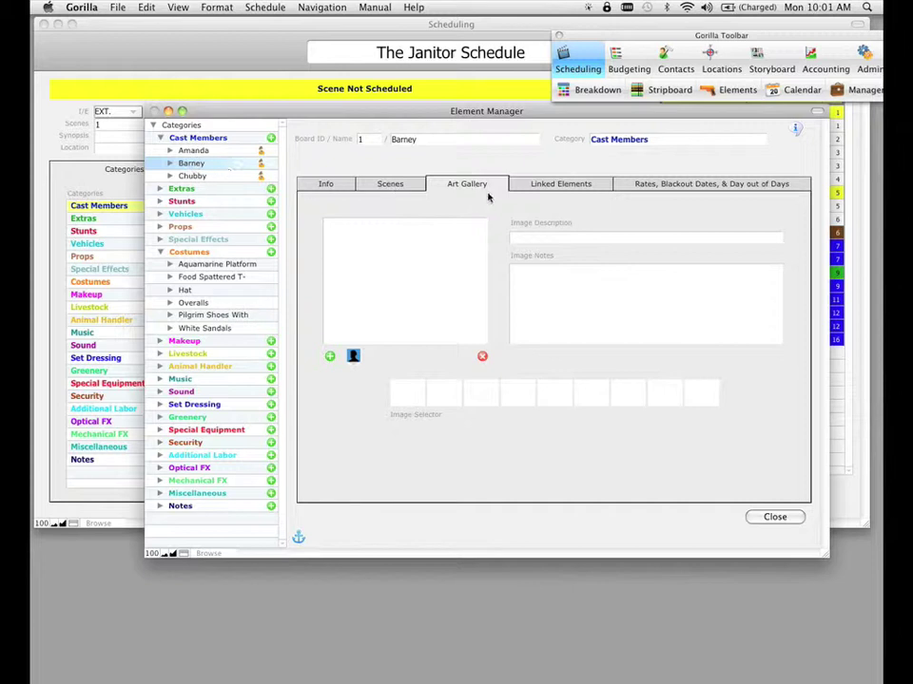
{"action": "left_click", "coordinate": [556, 187]}
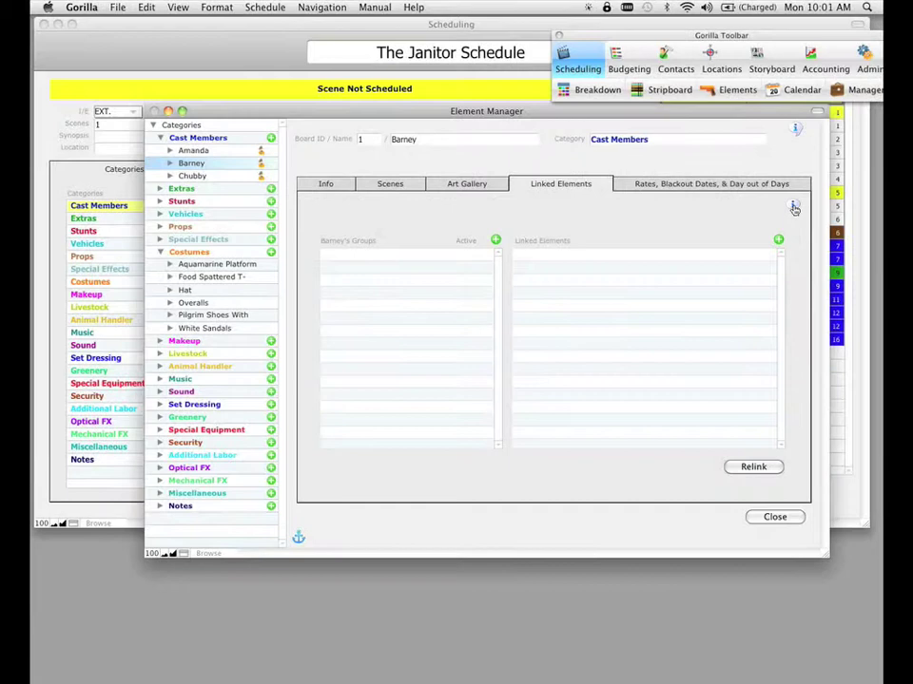
{"action": "left_click", "coordinate": [793, 206]}
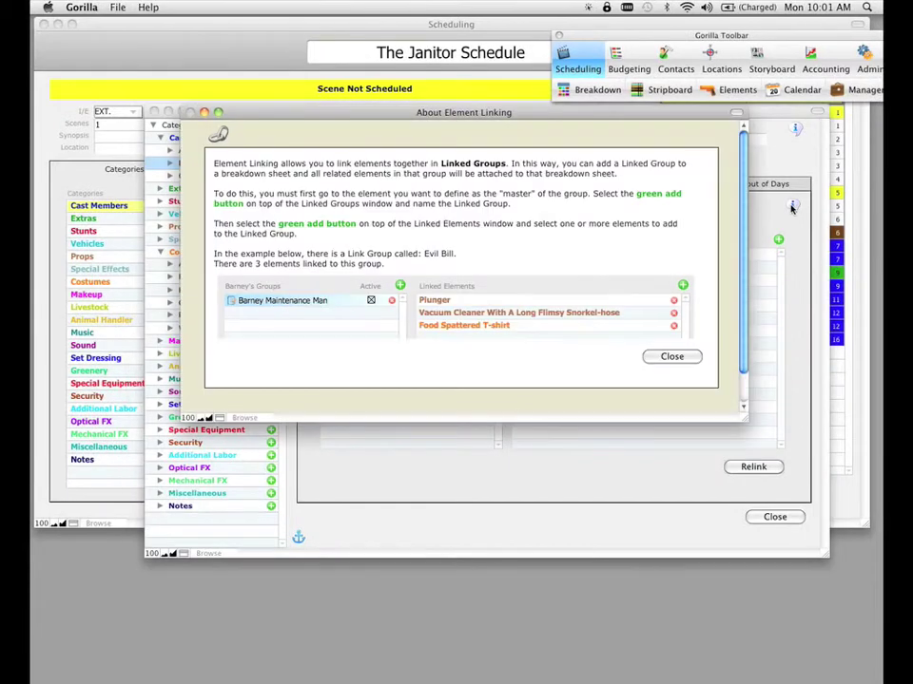
{"action": "left_click_drag", "start_coordinate": [496, 114], "coordinate": [520, 161]}
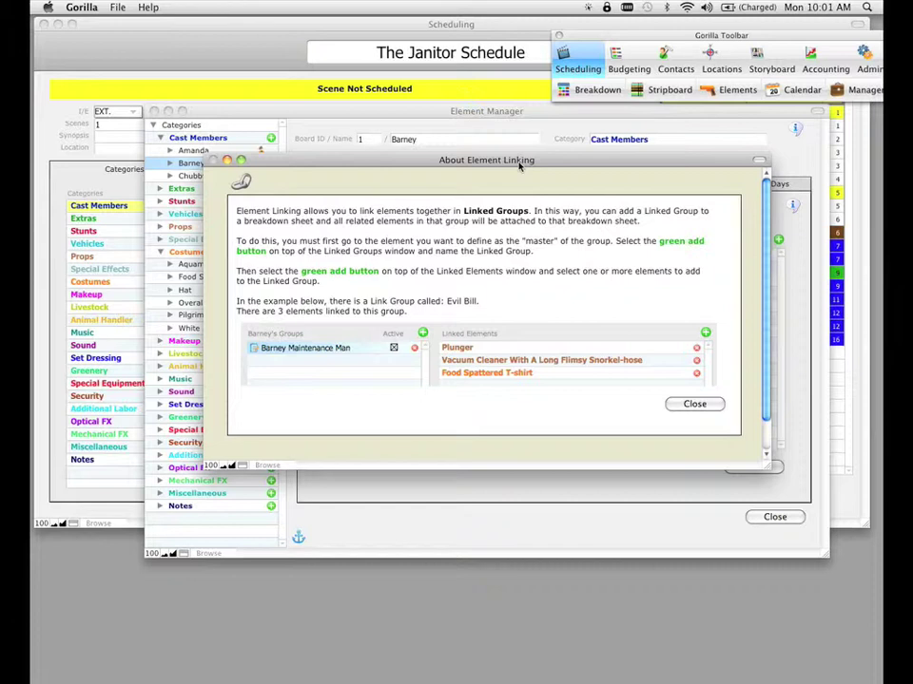
{"action": "left_click", "coordinate": [694, 404]}
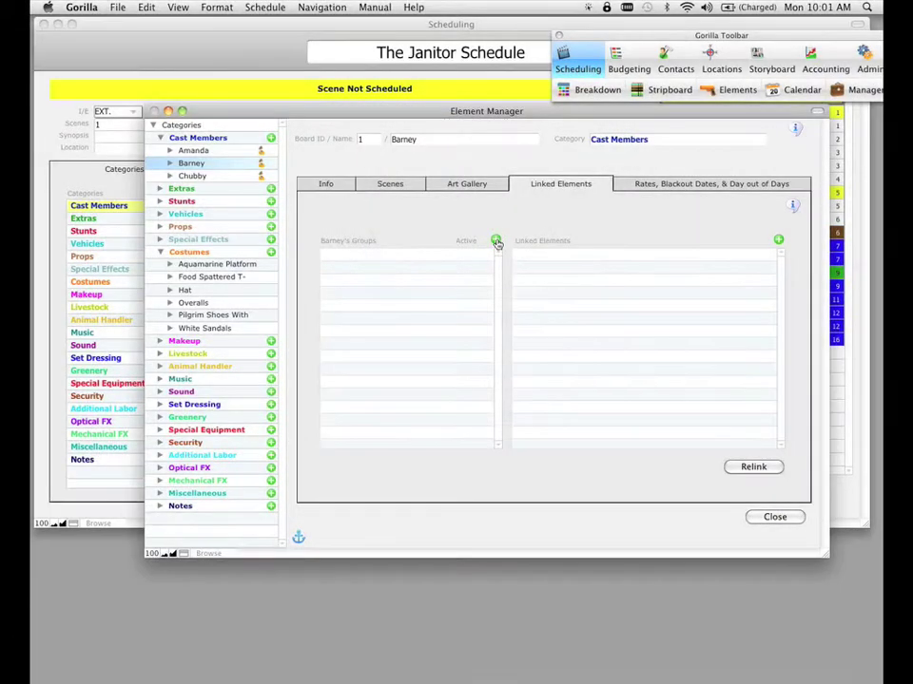
Step: Create a linked group for Barney named 'BARNEY the PLUMBER'
{"action": "left_click", "coordinate": [495, 242]}
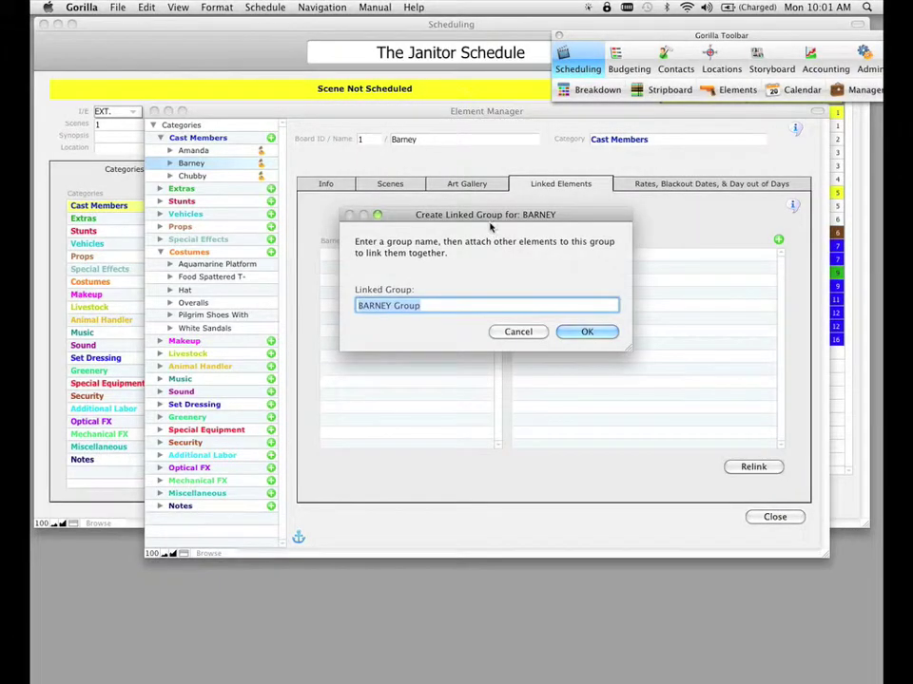
{"action": "left_click_drag", "start_coordinate": [487, 218], "coordinate": [516, 261]}
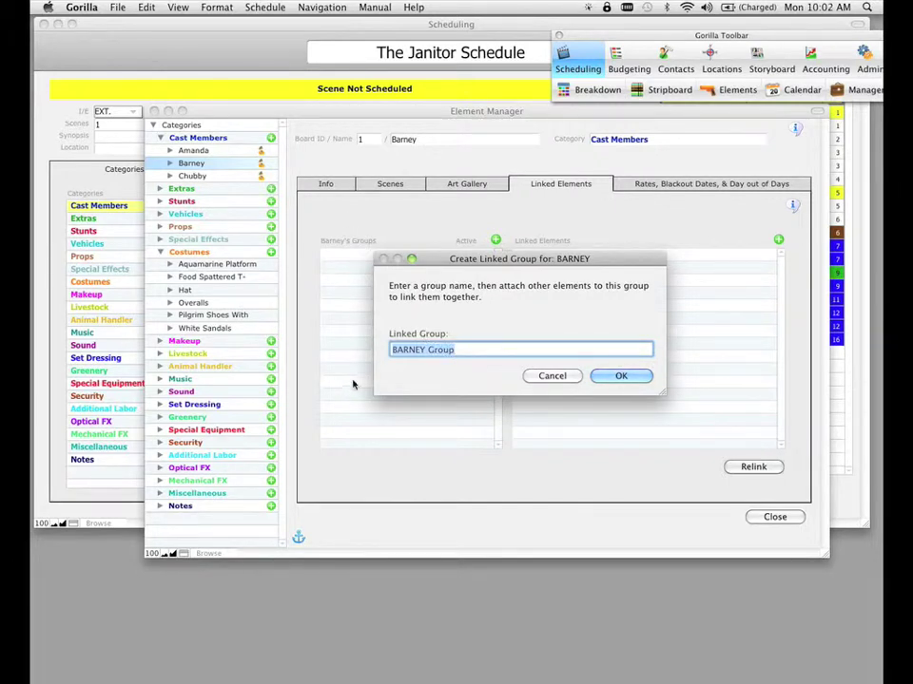
{"action": "left_click", "coordinate": [435, 351]}
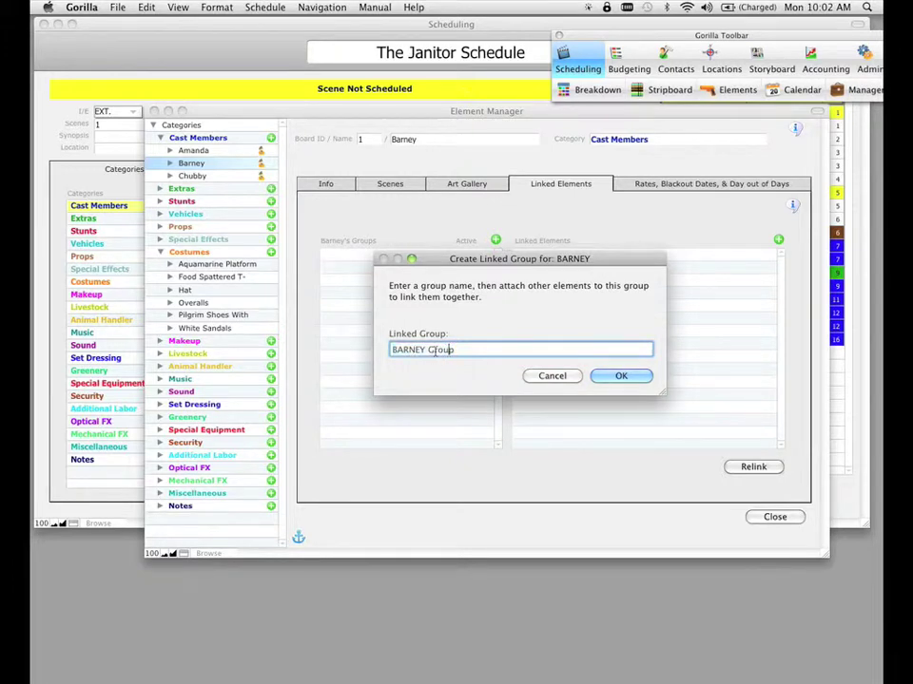
{"action": "double_click", "coordinate": [435, 350]}
{"action": "type", "text": "the PLUMBER"}
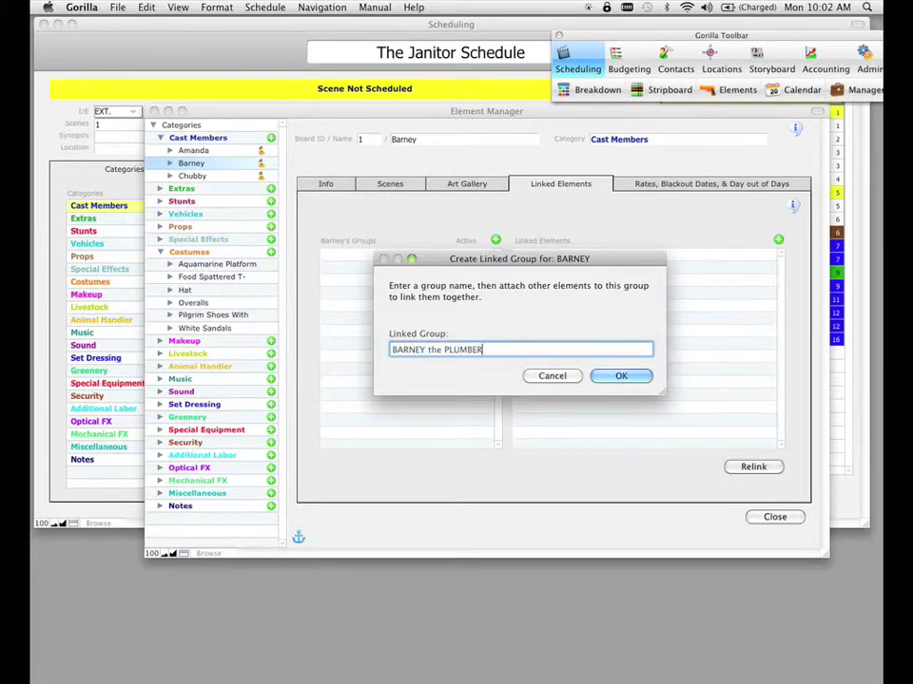
{"action": "left_click", "coordinate": [620, 377]}
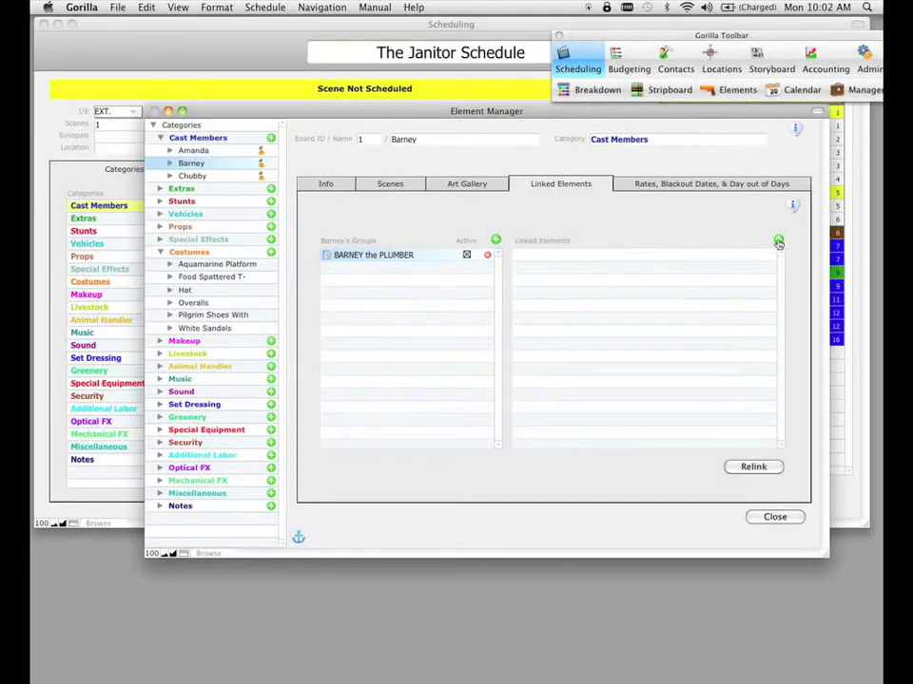
Step: Link the Plunger prop to the BARNEY the PLUMBER group
{"action": "left_click", "coordinate": [779, 240]}
{"action": "left_click_drag", "start_coordinate": [500, 136], "coordinate": [599, 223]}
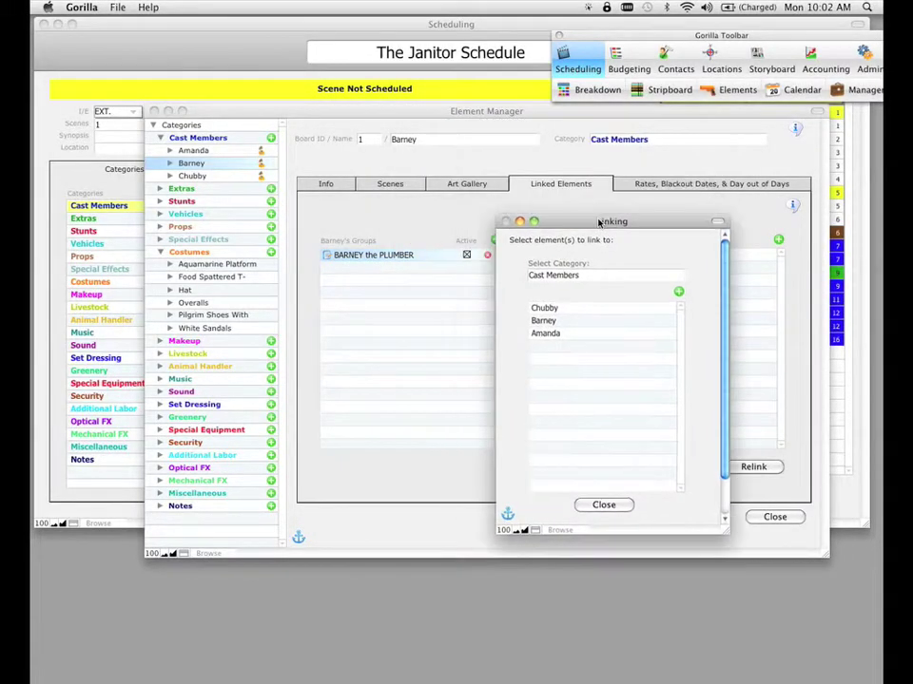
{"action": "left_click", "coordinate": [561, 278]}
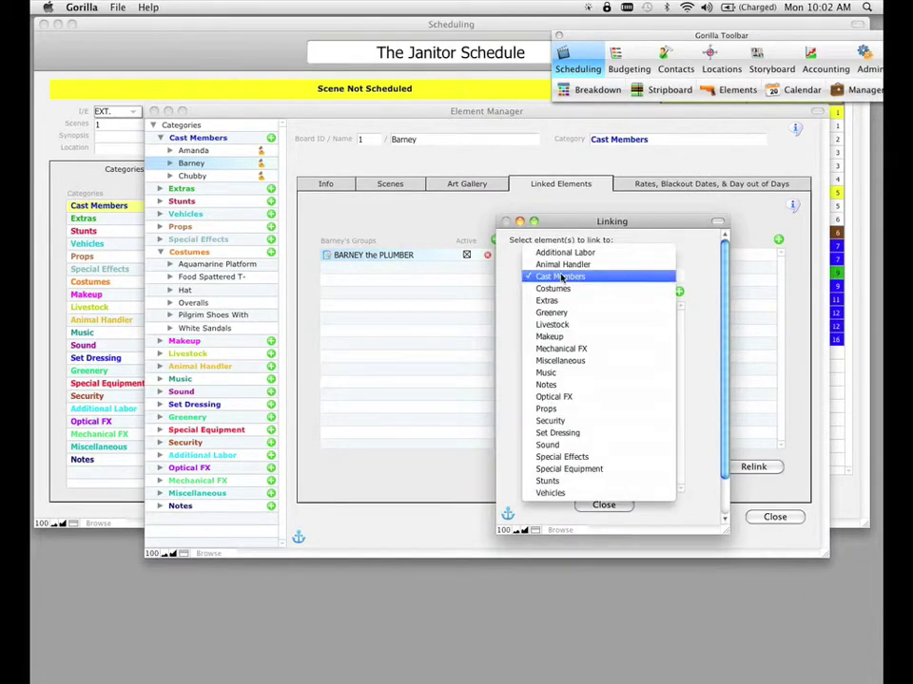
{"action": "left_click", "coordinate": [560, 410]}
{"action": "left_click", "coordinate": [552, 366]}
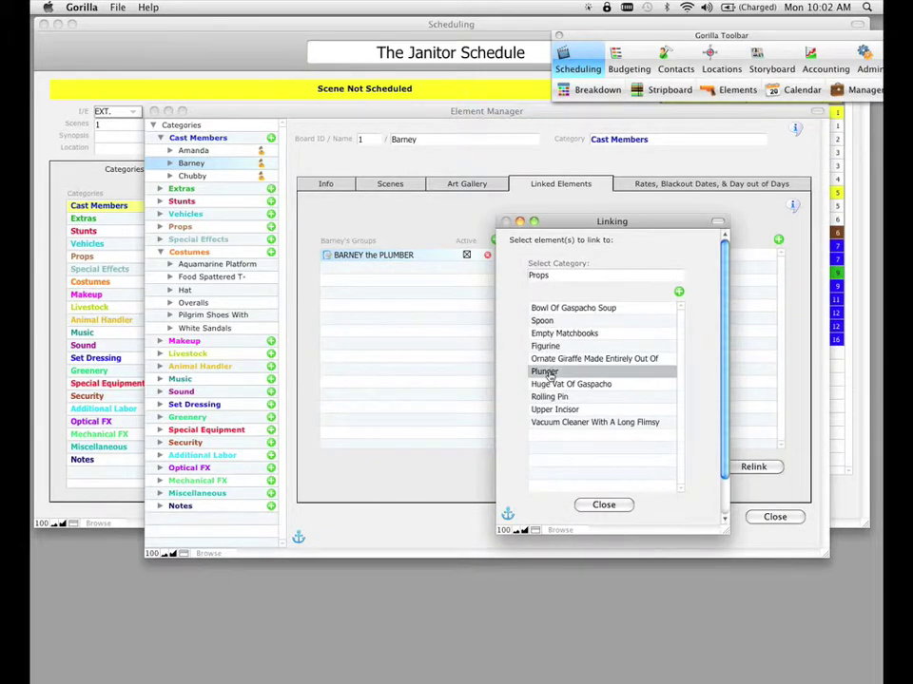
Step: Link the Hat costume to the same group and close the Linking window
{"action": "left_click_drag", "start_coordinate": [587, 223], "coordinate": [677, 229]}
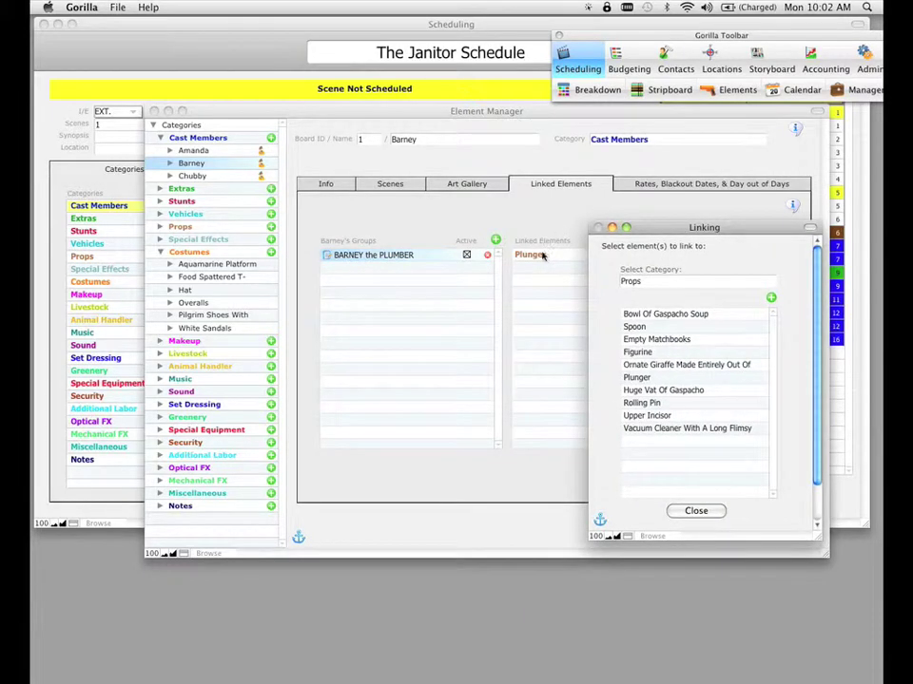
{"action": "left_click", "coordinate": [630, 281]}
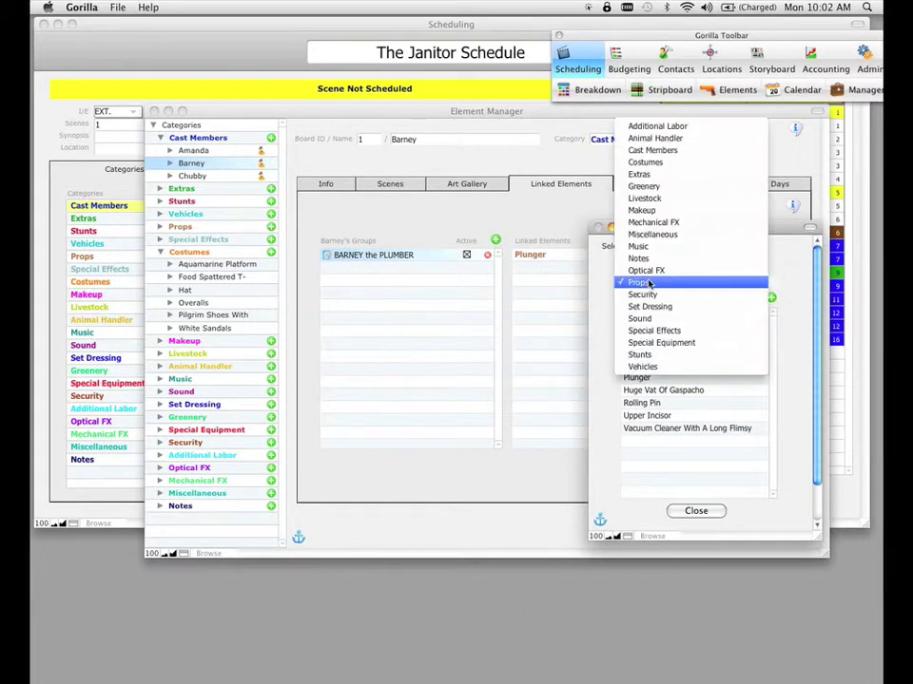
{"action": "left_click", "coordinate": [656, 162]}
{"action": "left_click", "coordinate": [635, 365]}
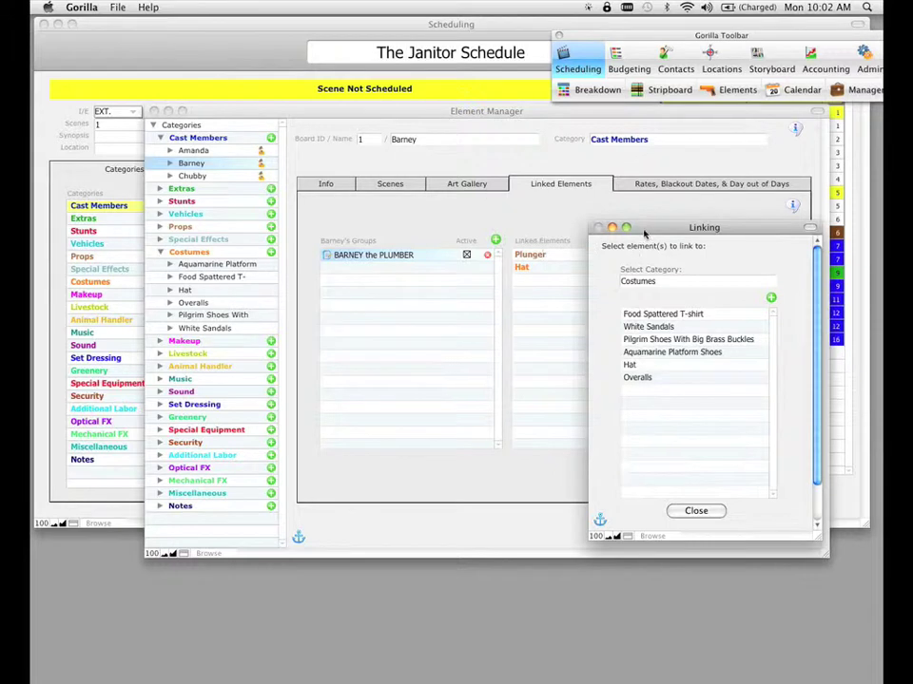
{"action": "left_click_drag", "start_coordinate": [642, 228], "coordinate": [699, 305]}
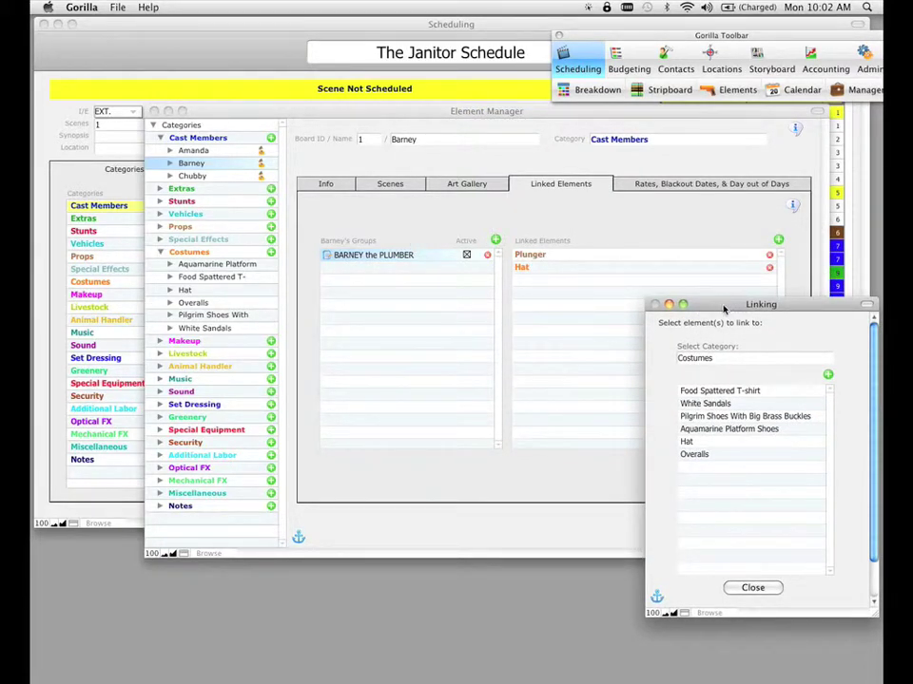
{"action": "left_click_drag", "start_coordinate": [723, 307], "coordinate": [644, 247]}
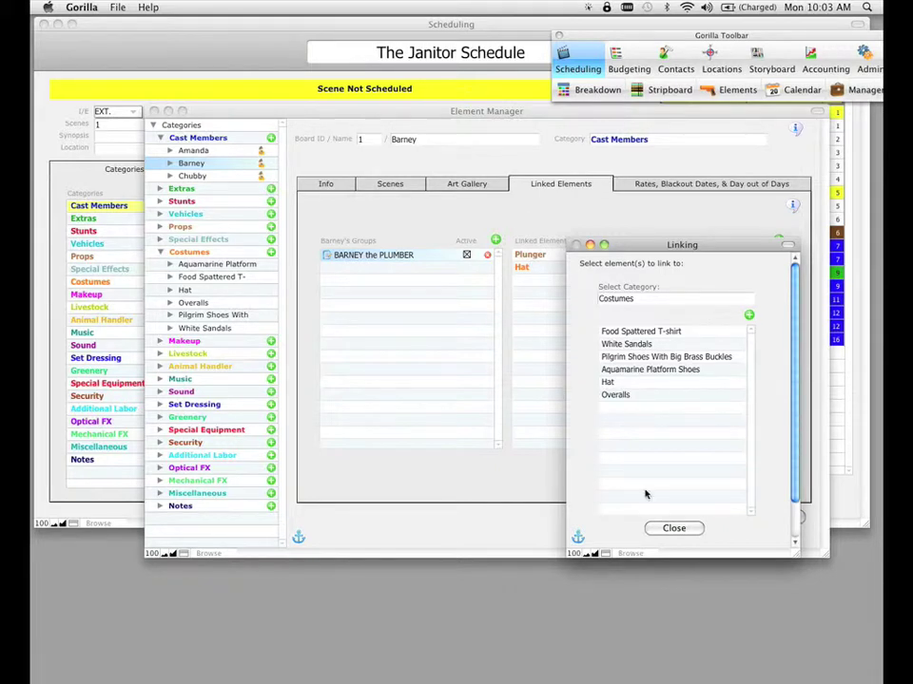
{"action": "left_click", "coordinate": [675, 530]}
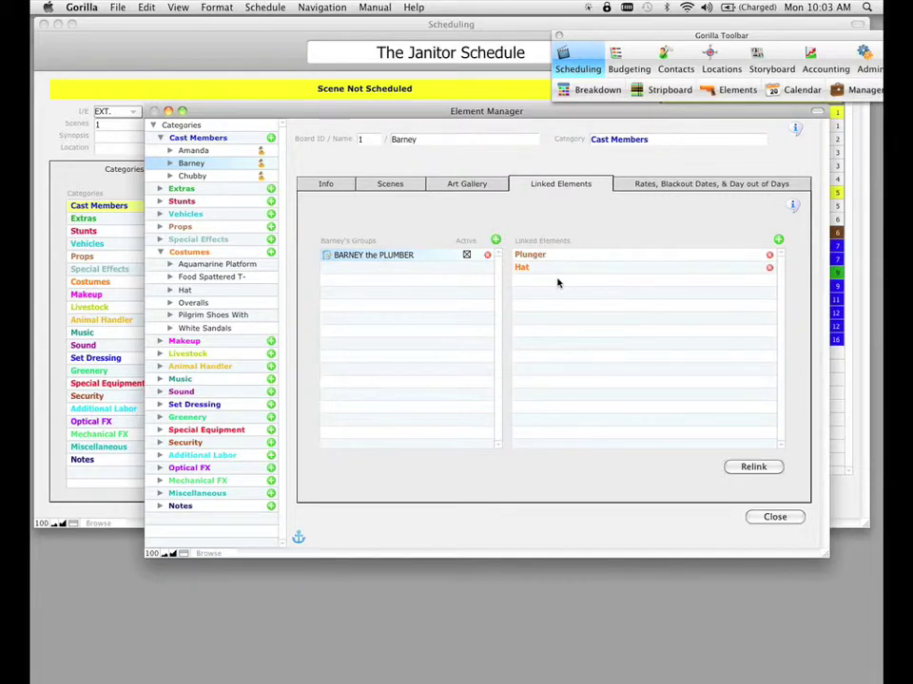
Step: Add Barney with his linked Plunger and Hat to scene 1, then show scene 5
{"action": "left_click", "coordinate": [775, 518]}
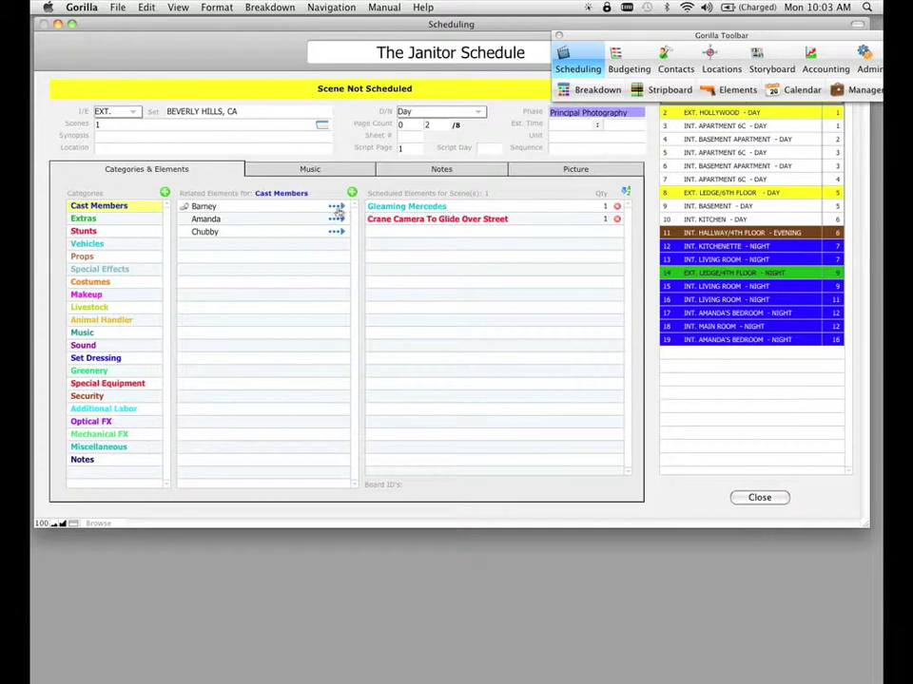
{"action": "left_click", "coordinate": [336, 211]}
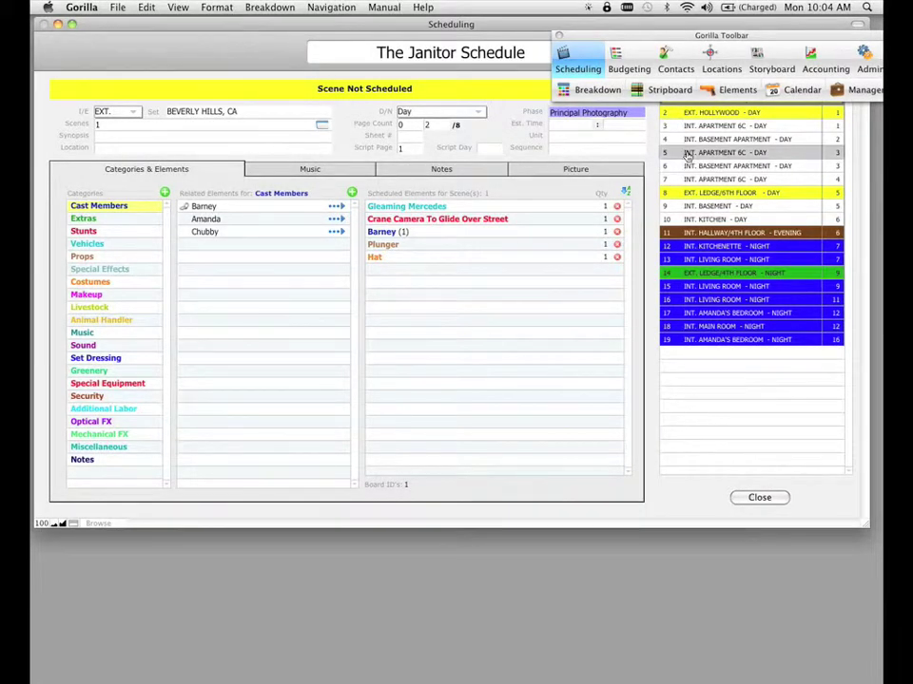
{"action": "left_click", "coordinate": [687, 153]}
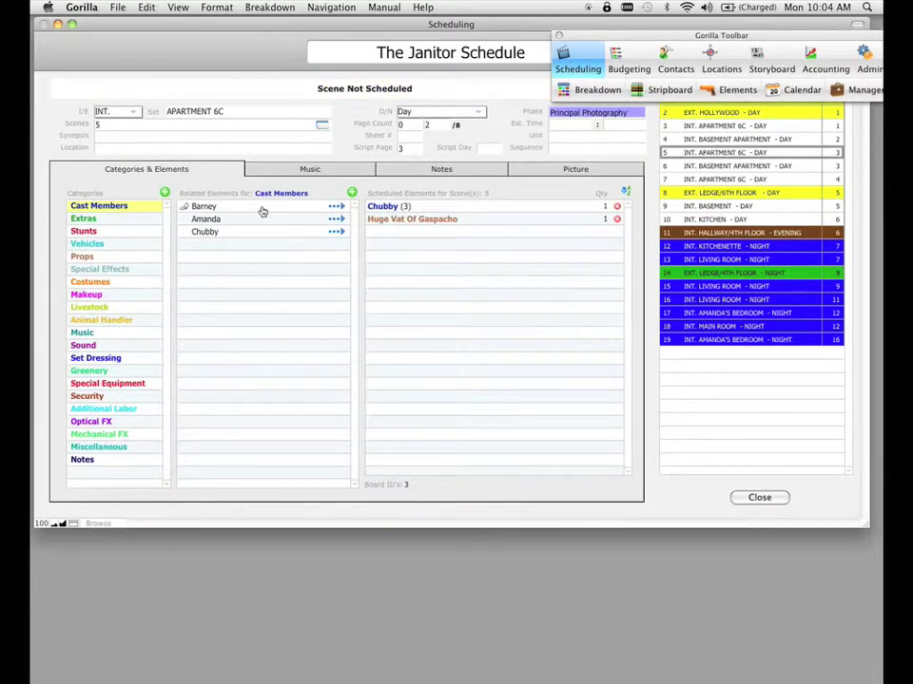
Step: Add Barney to scene 5 and sort its scheduled elements by Category Order/Board ID
{"action": "left_click_drag", "start_coordinate": [431, 268], "coordinate": [440, 273]}
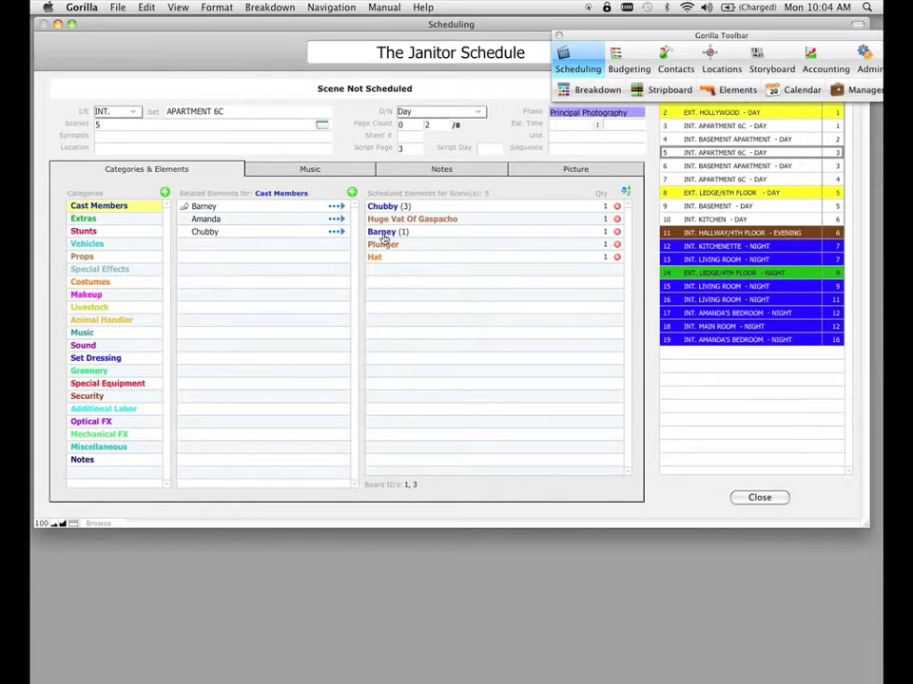
{"action": "left_click", "coordinate": [626, 192]}
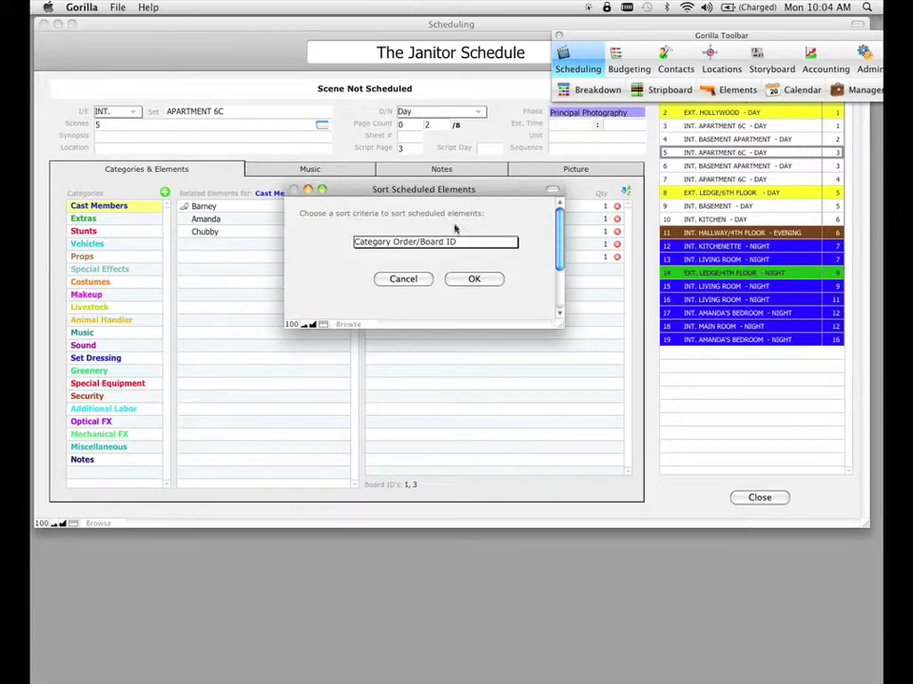
{"action": "left_click", "coordinate": [471, 279]}
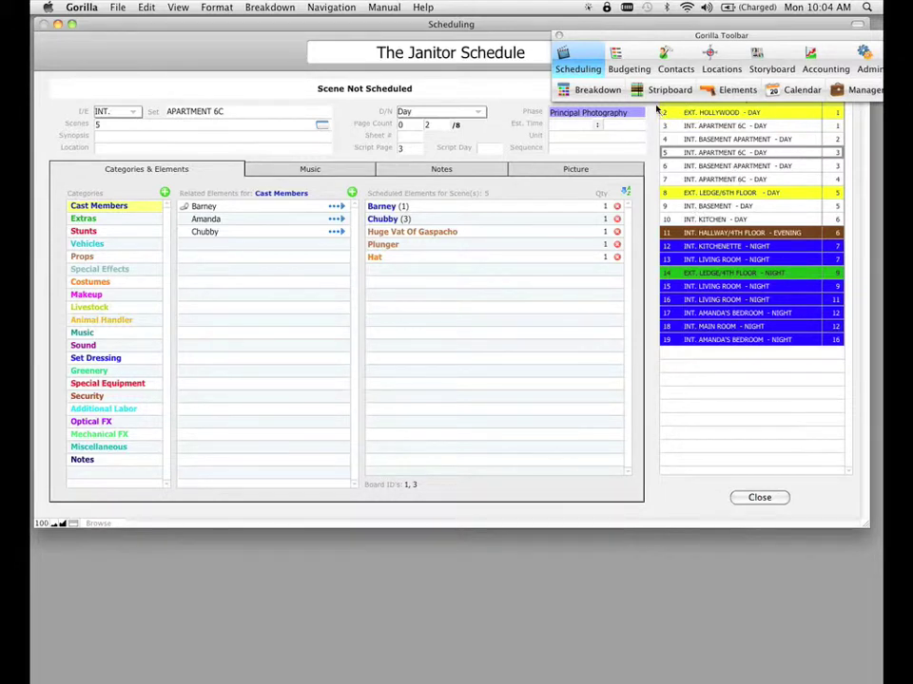
{"action": "left_click", "coordinate": [733, 91]}
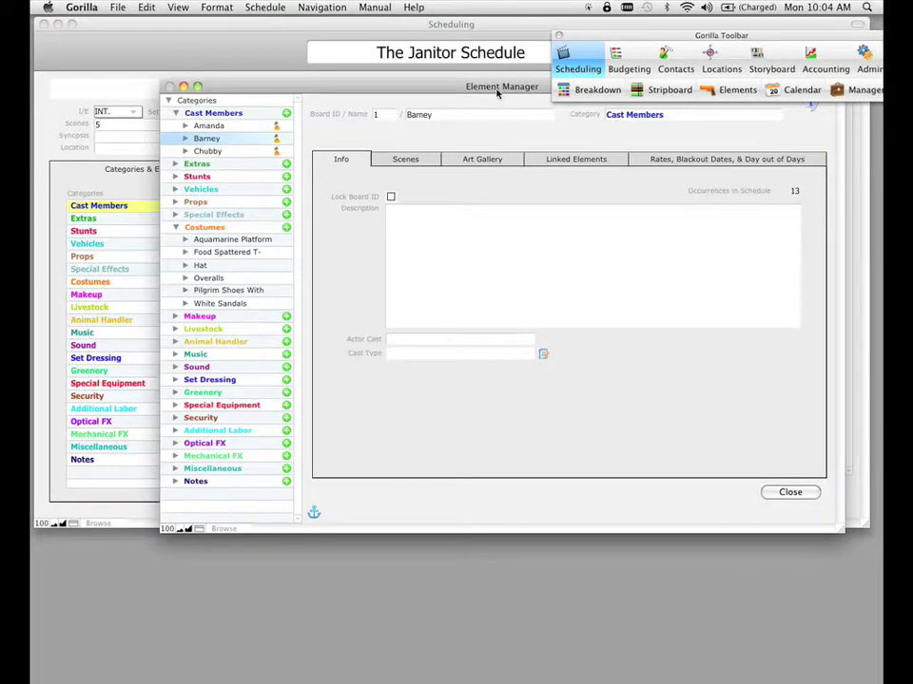
Step: Relink Barney's linked Plunger and Hat to the breakdowns, confirm, and return to his Info page
{"action": "left_click_drag", "start_coordinate": [499, 94], "coordinate": [513, 276]}
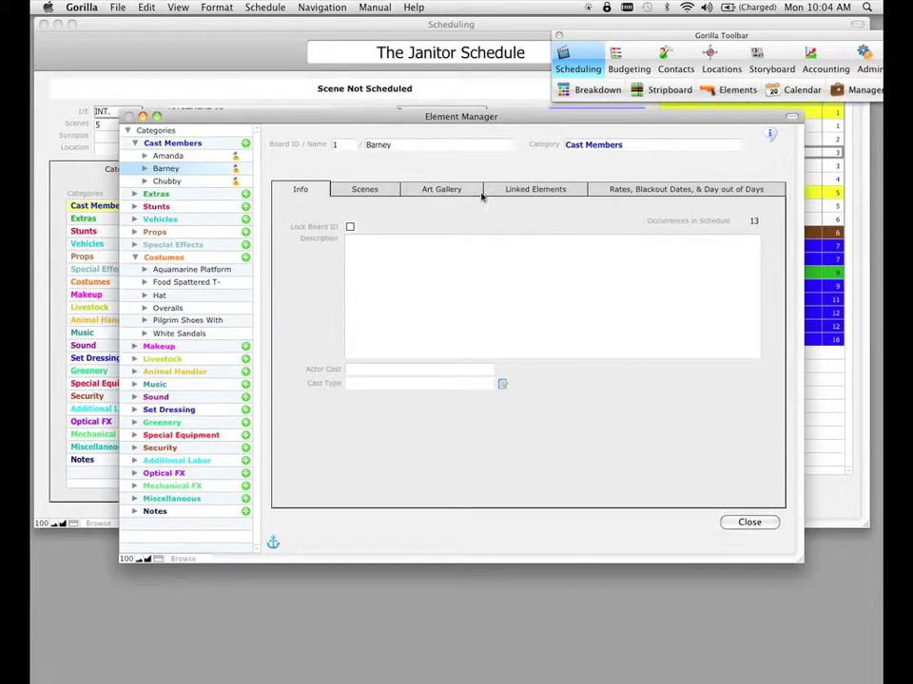
{"action": "left_click", "coordinate": [513, 189]}
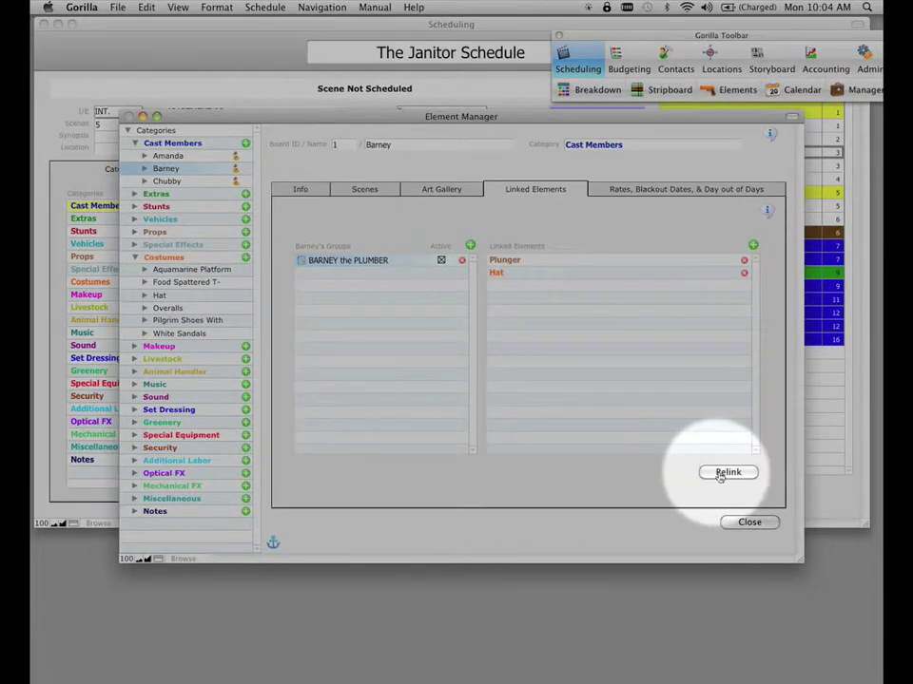
{"action": "left_click", "coordinate": [725, 472]}
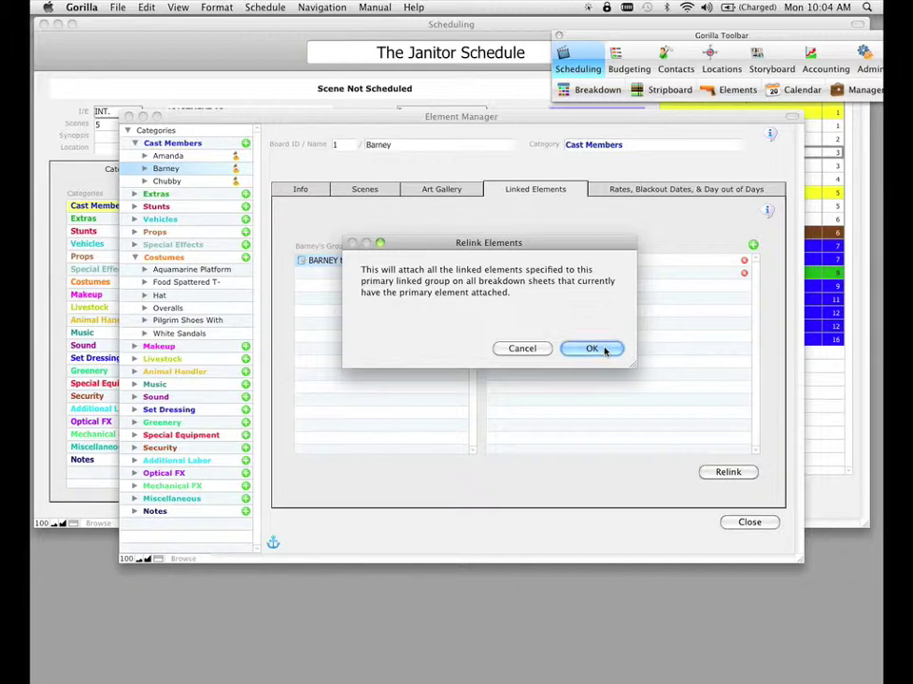
{"action": "left_click_drag", "start_coordinate": [545, 244], "coordinate": [585, 299]}
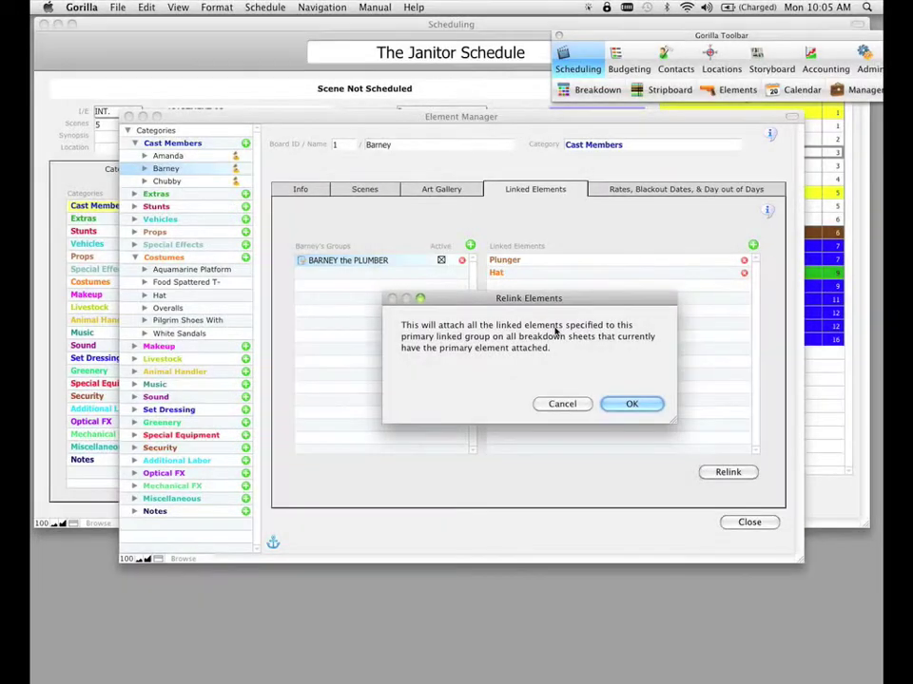
{"action": "left_click_drag", "start_coordinate": [538, 297], "coordinate": [503, 195]}
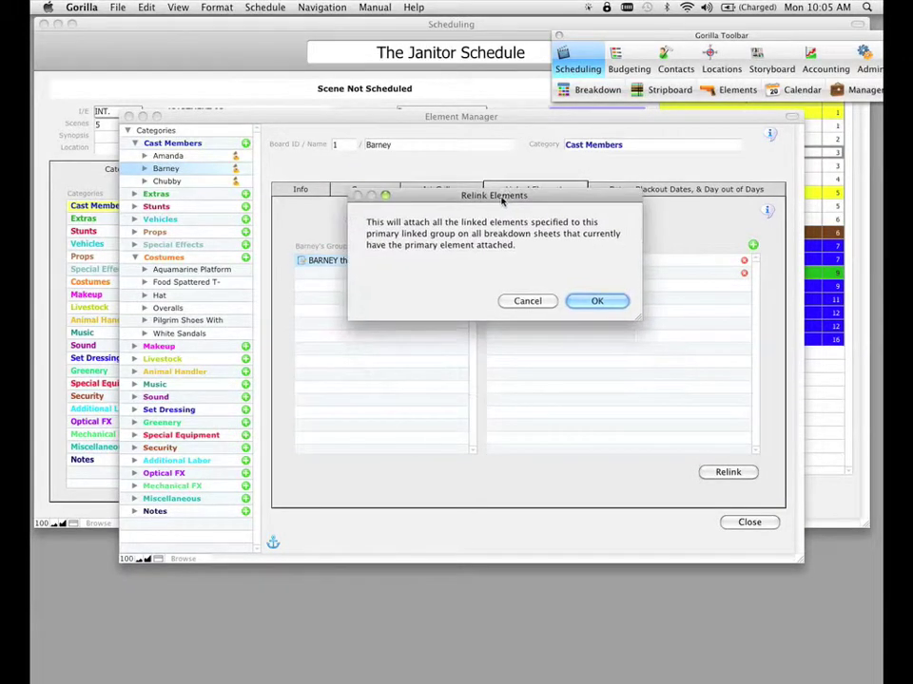
{"action": "left_click", "coordinate": [528, 302]}
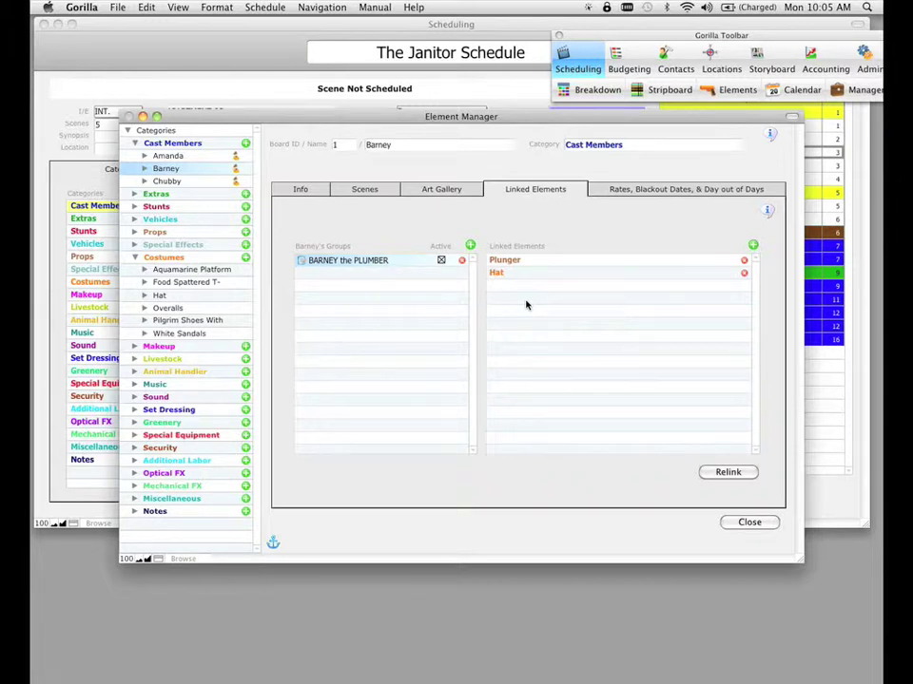
{"action": "left_click", "coordinate": [294, 192]}
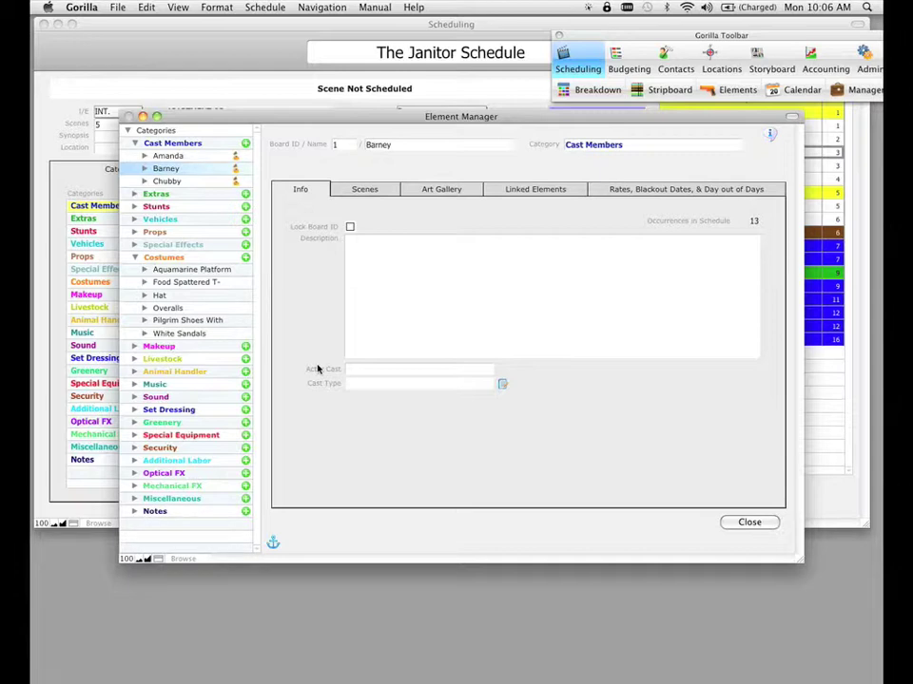
Step: After a casting error, reselect Barney under Cast Members and open his Cast Character window
{"action": "left_click", "coordinate": [392, 373]}
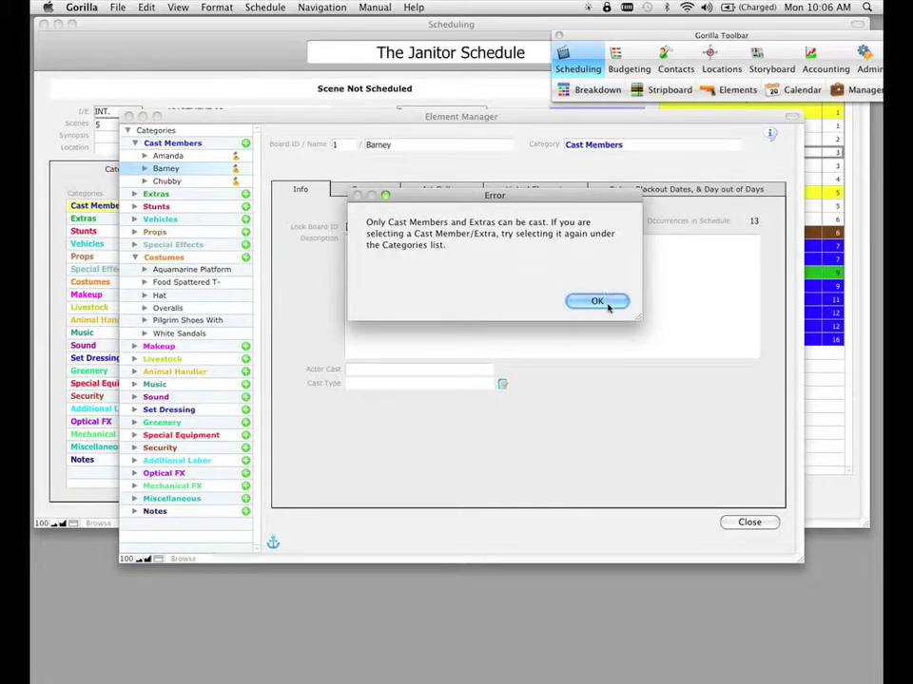
{"action": "key", "text": "Return"}
{"action": "left_click", "coordinate": [168, 171]}
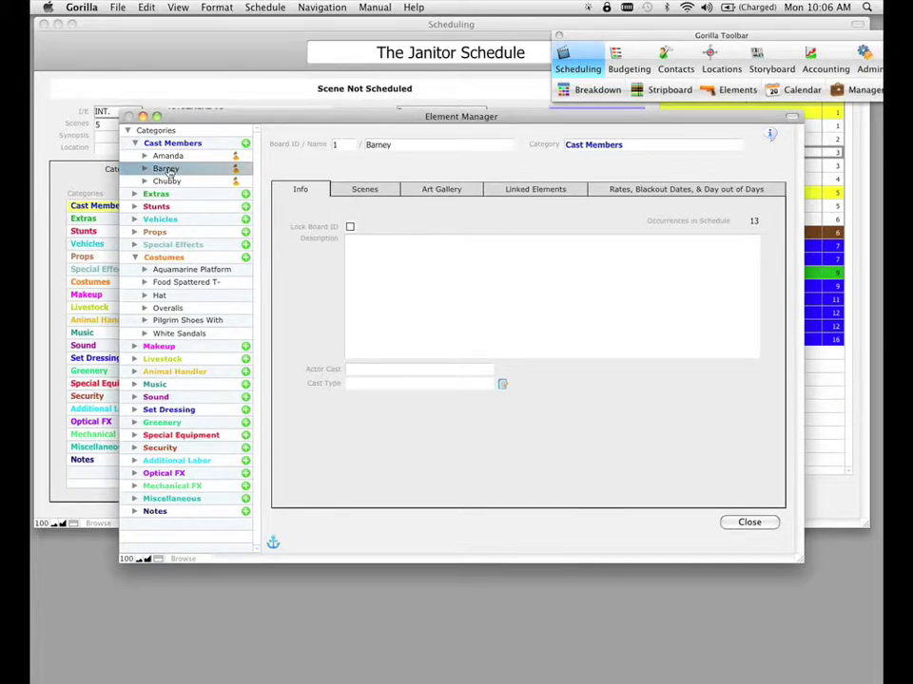
{"action": "left_click", "coordinate": [356, 370]}
{"action": "left_click_drag", "start_coordinate": [353, 178], "coordinate": [544, 205]}
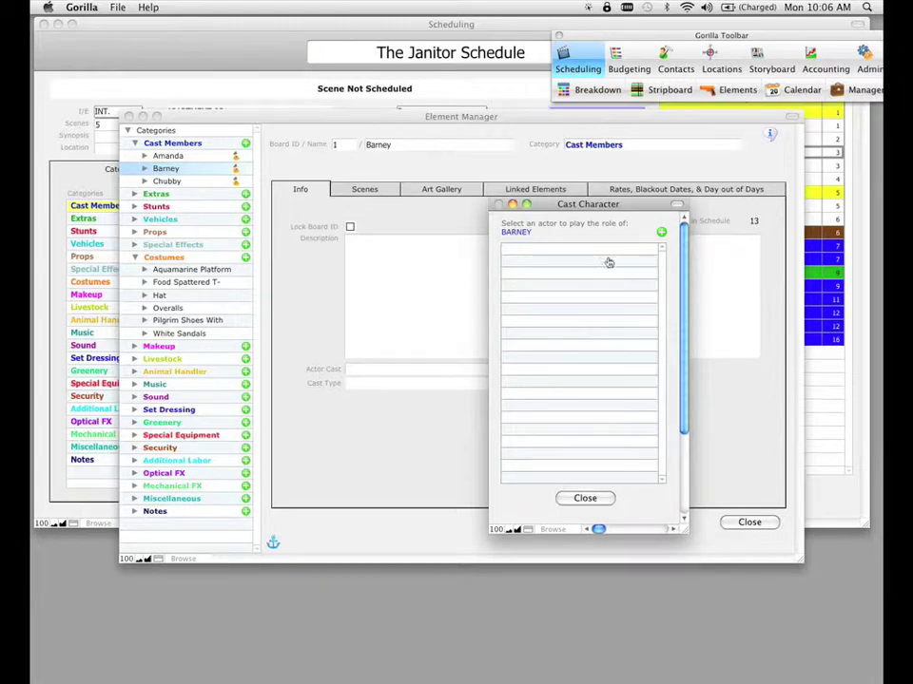
Step: Create a first new actor with a first and last name
{"action": "left_click", "coordinate": [661, 232]}
{"action": "left_click_drag", "start_coordinate": [494, 173], "coordinate": [492, 294]}
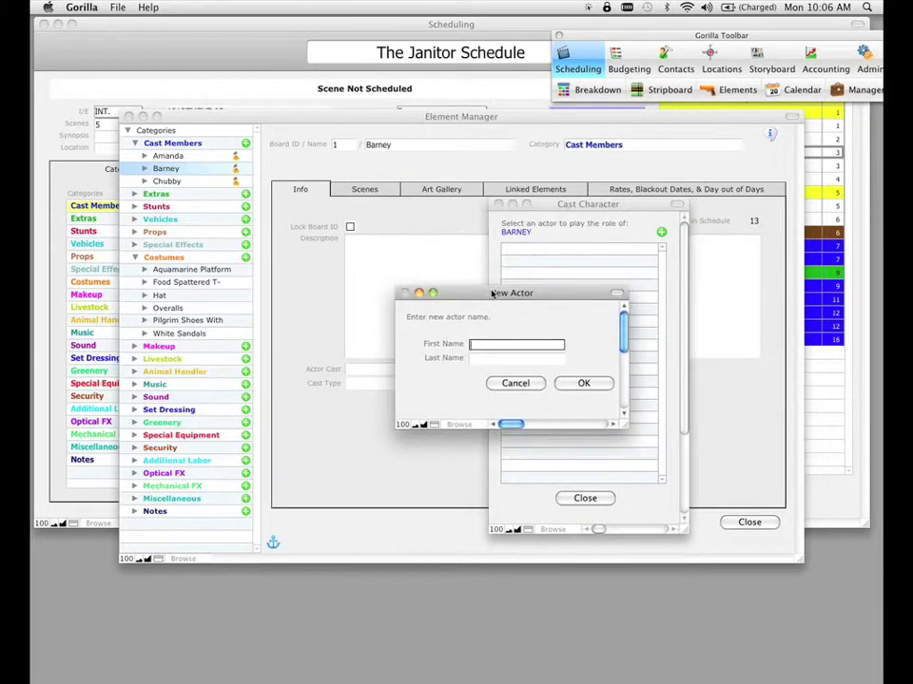
{"action": "type", "text": "Tol"}
{"action": "type", "text": "m"}
{"action": "key", "text": "Tab"}
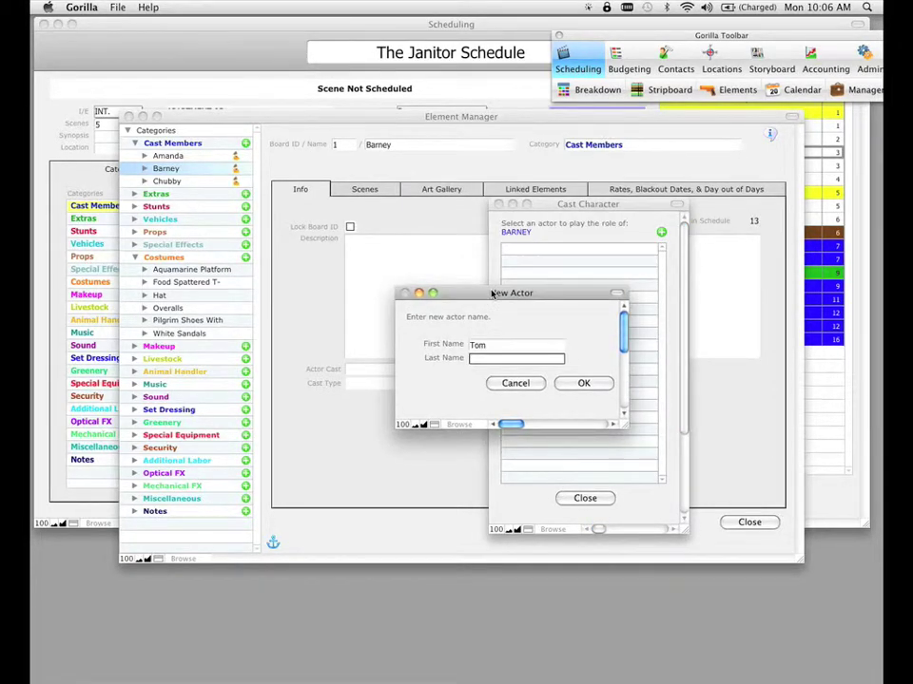
{"action": "type", "text": "Smith"}
{"action": "left_click", "coordinate": [584, 383]}
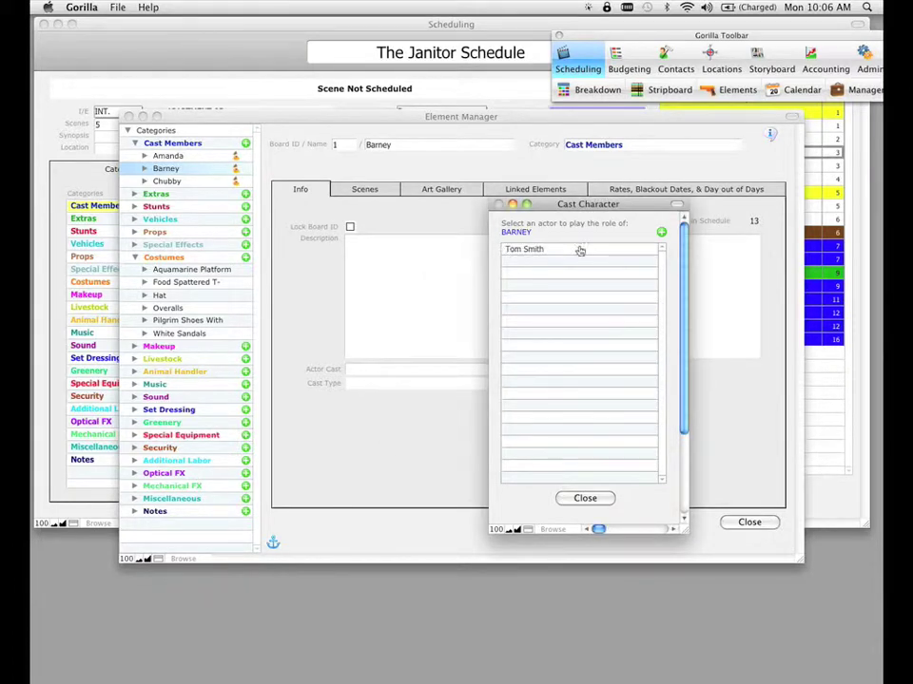
Step: Add a second named actor, then cast the first actor in the list as Barney
{"action": "left_click", "coordinate": [661, 234]}
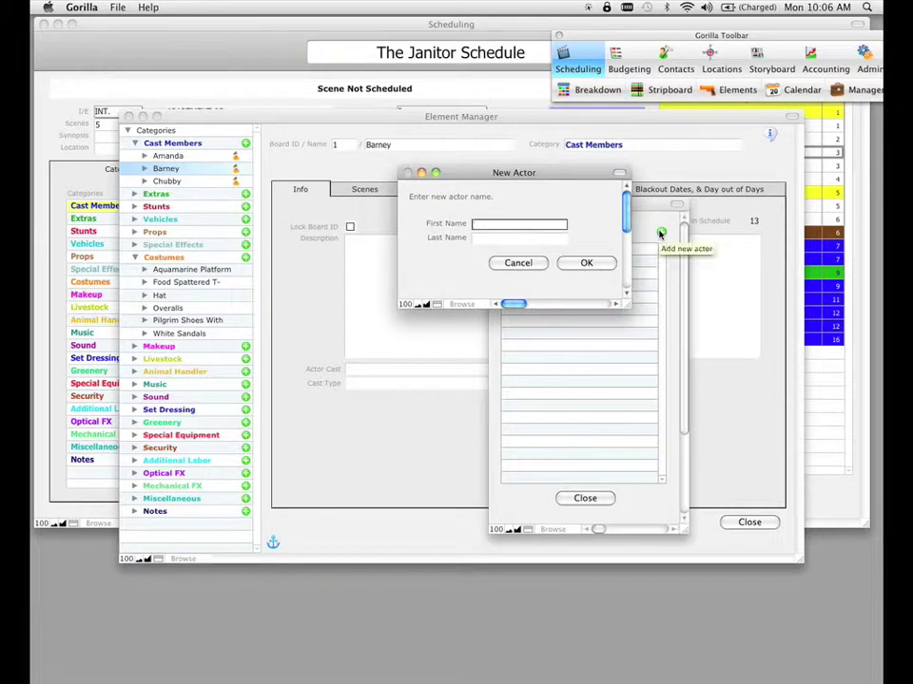
{"action": "type", "text": "Stella"}
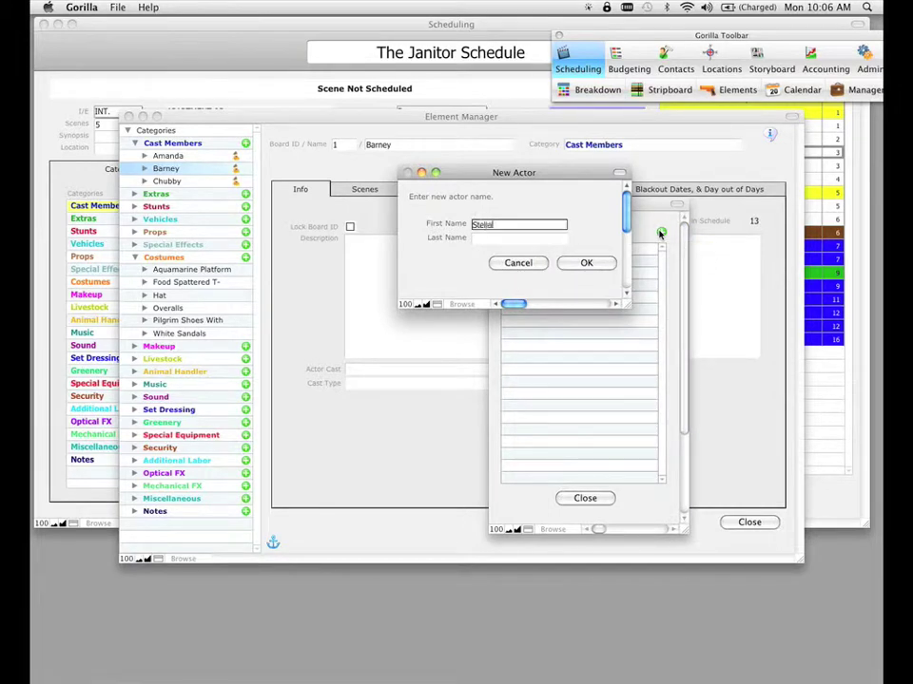
{"action": "key", "text": "Tab"}
{"action": "type", "text": "Jones"}
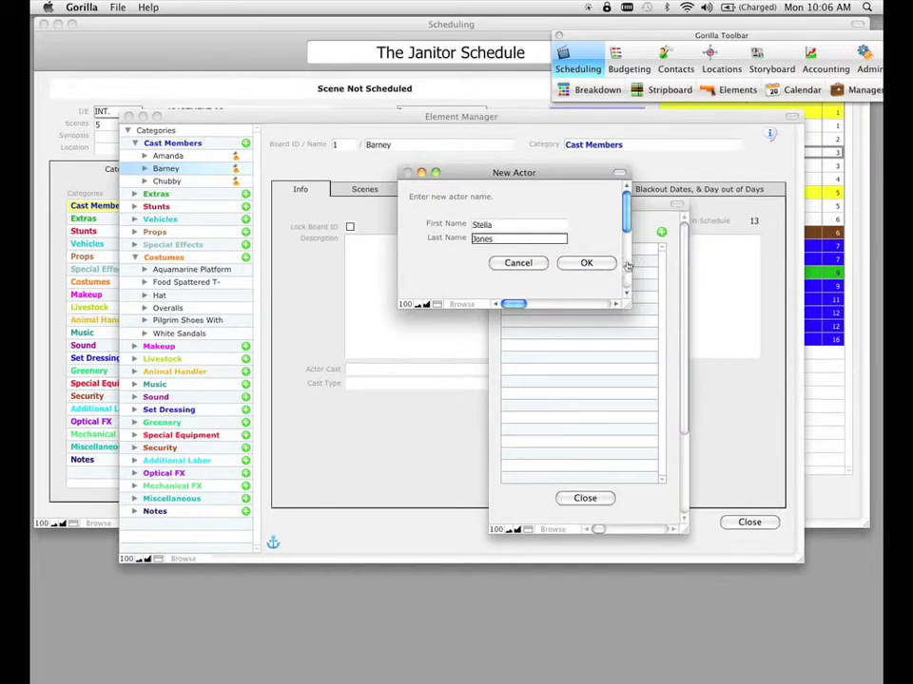
{"action": "left_click", "coordinate": [586, 264]}
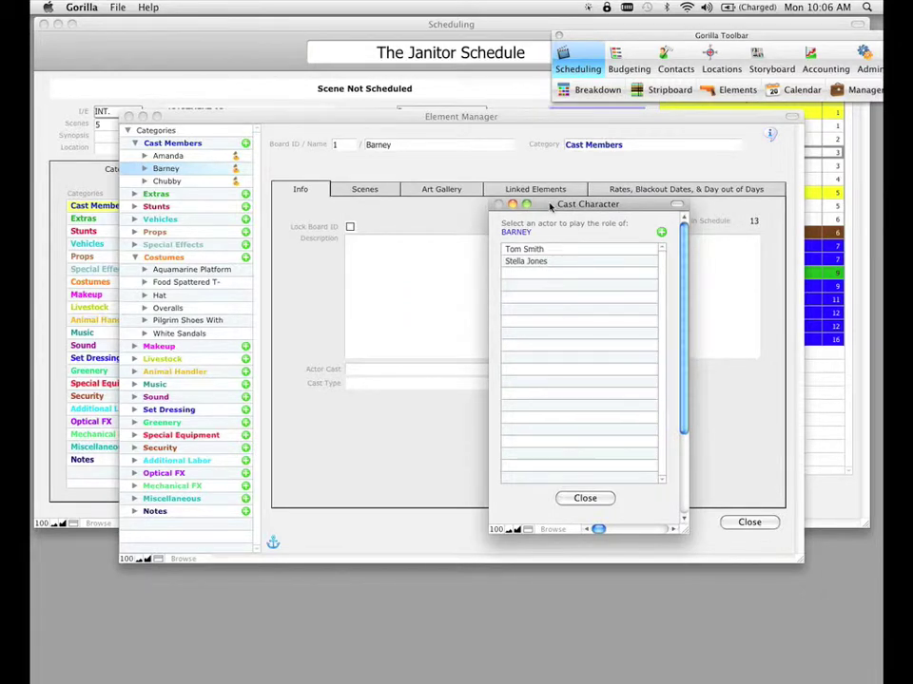
{"action": "left_click_drag", "start_coordinate": [549, 206], "coordinate": [525, 229]}
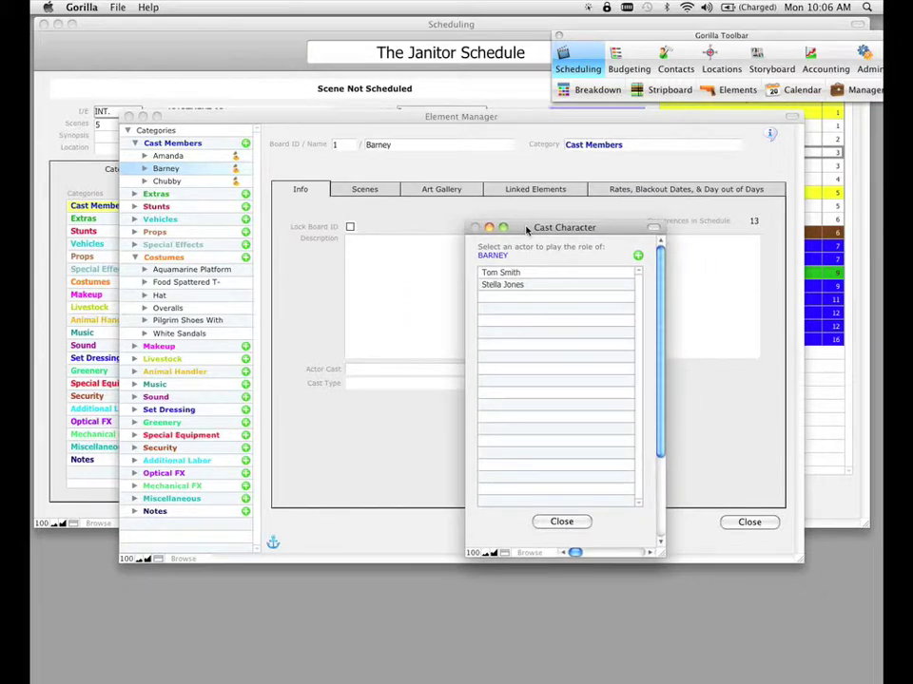
{"action": "left_click", "coordinate": [508, 274]}
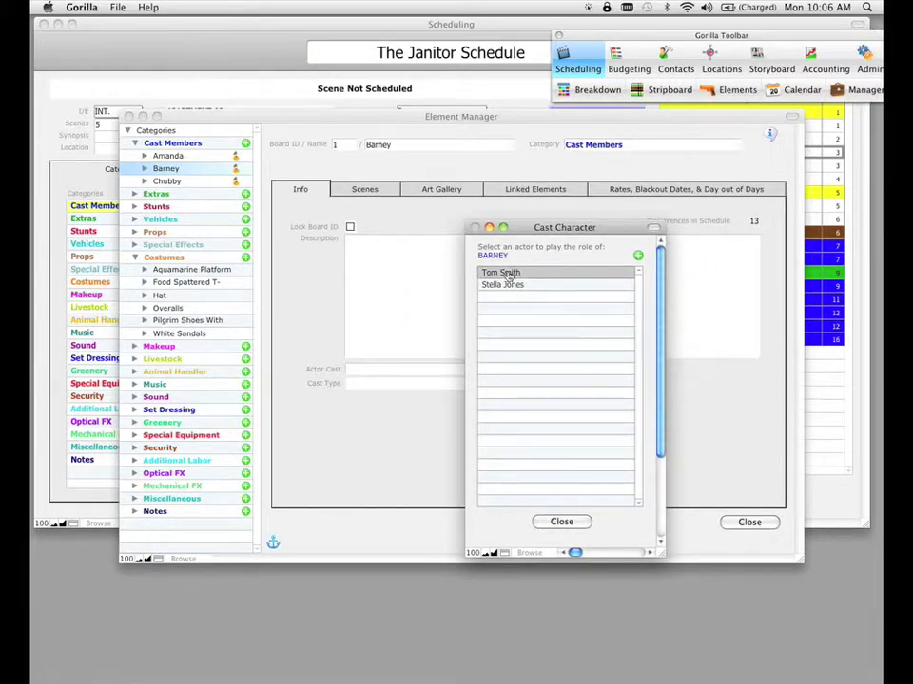
{"action": "double_click", "coordinate": [509, 275]}
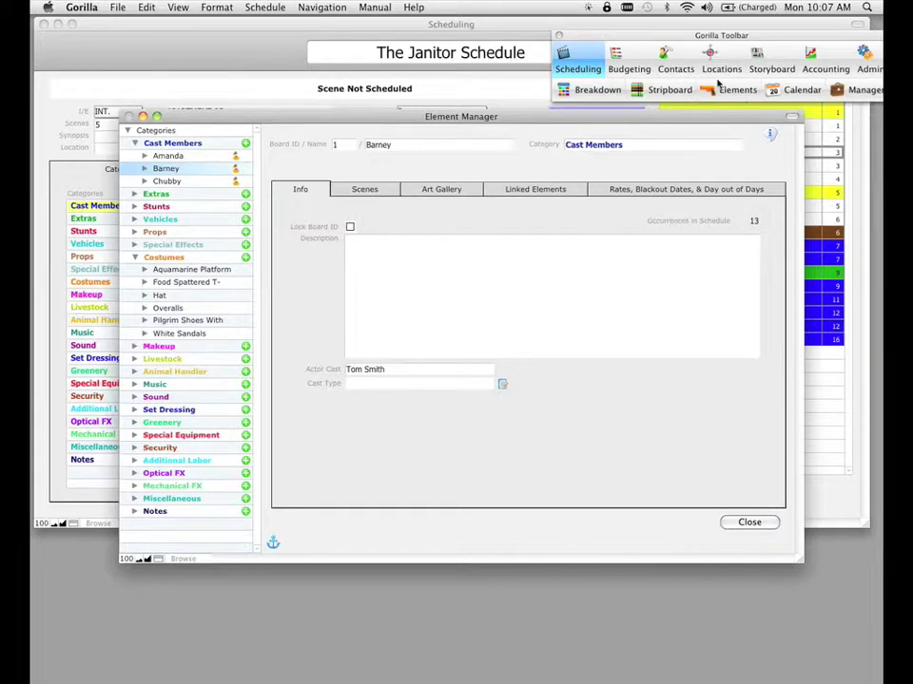
Step: Set Barney's cast type to Lead and open the Cast Type editor
{"action": "left_click", "coordinate": [676, 63]}
{"action": "left_click", "coordinate": [369, 385]}
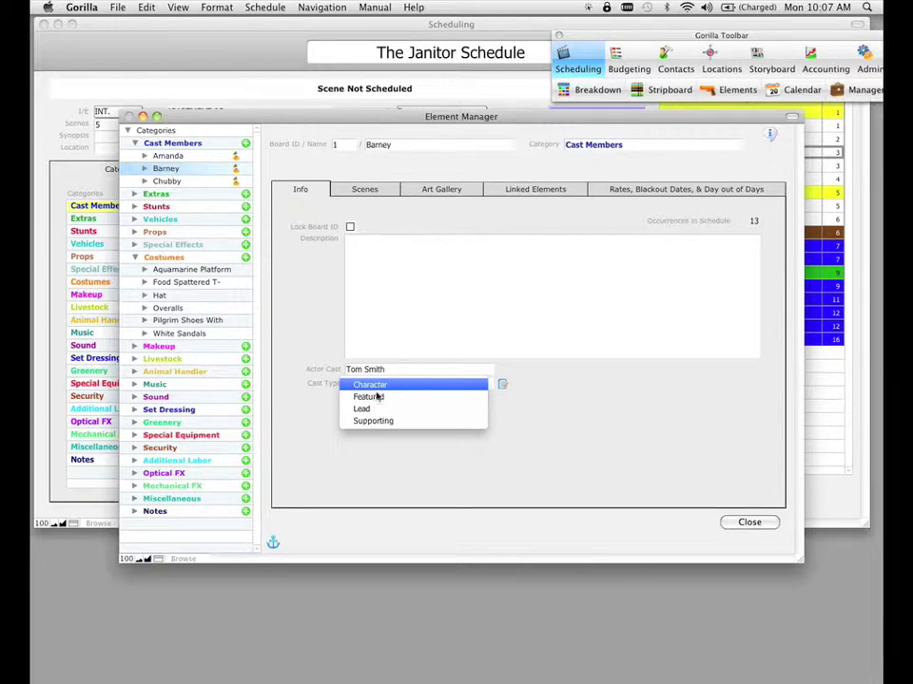
{"action": "left_click", "coordinate": [373, 409]}
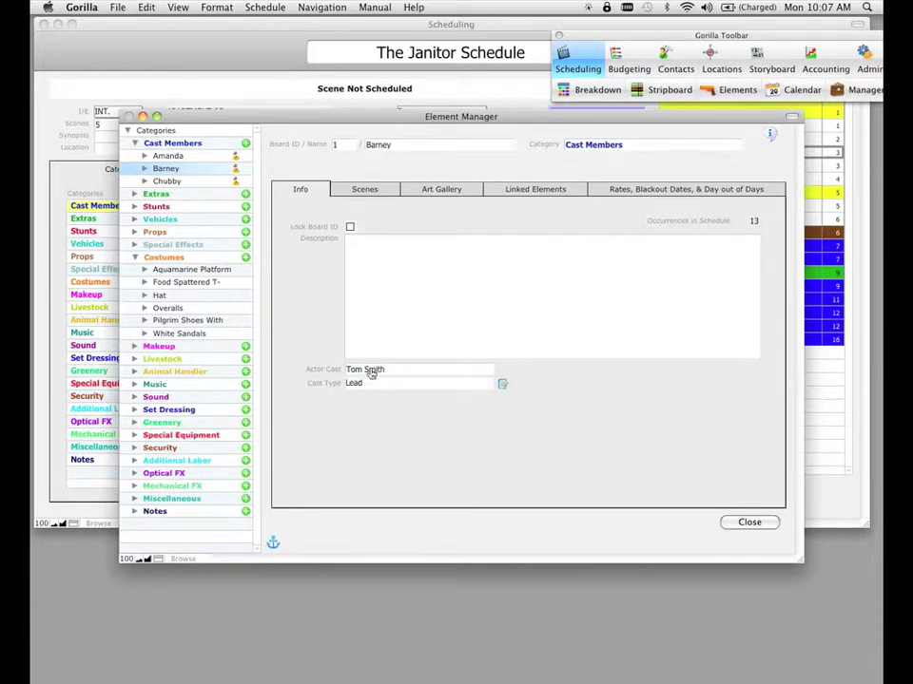
{"action": "left_click", "coordinate": [368, 382]}
{"action": "left_click", "coordinate": [371, 385]}
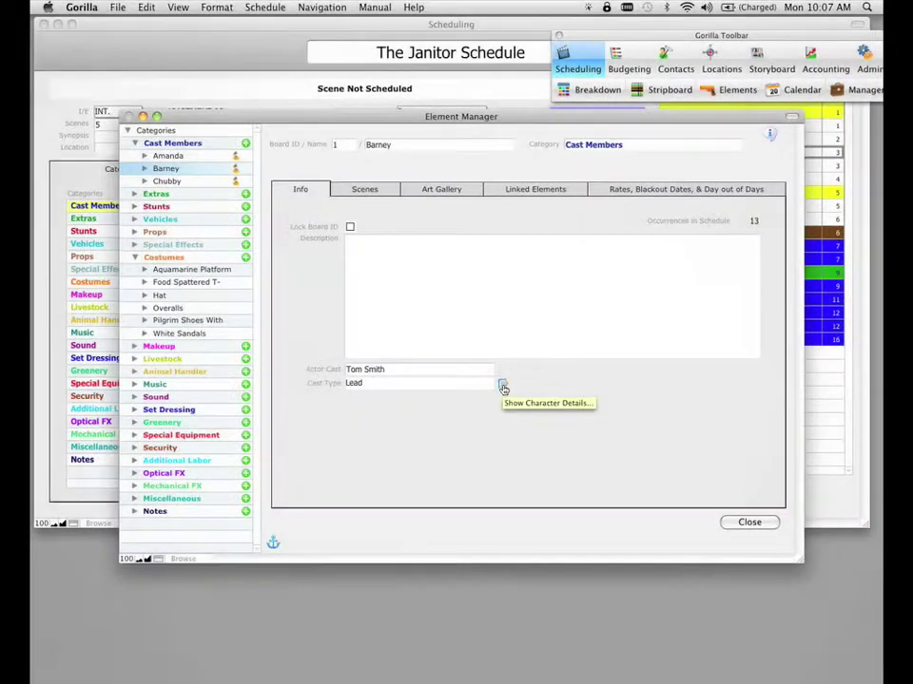
{"action": "left_click", "coordinate": [502, 386]}
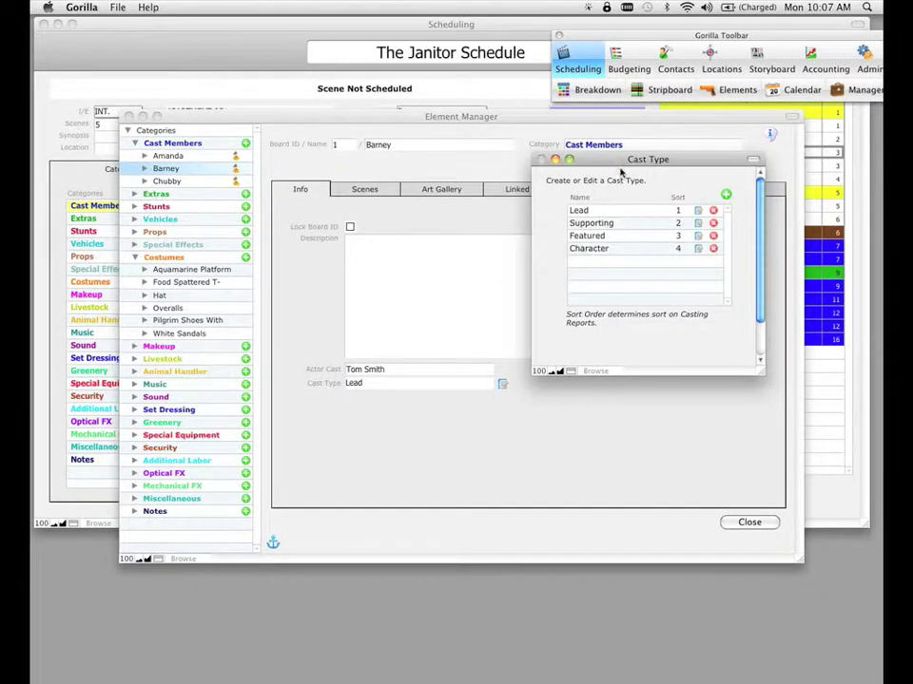
{"action": "left_click_drag", "start_coordinate": [619, 163], "coordinate": [510, 218]}
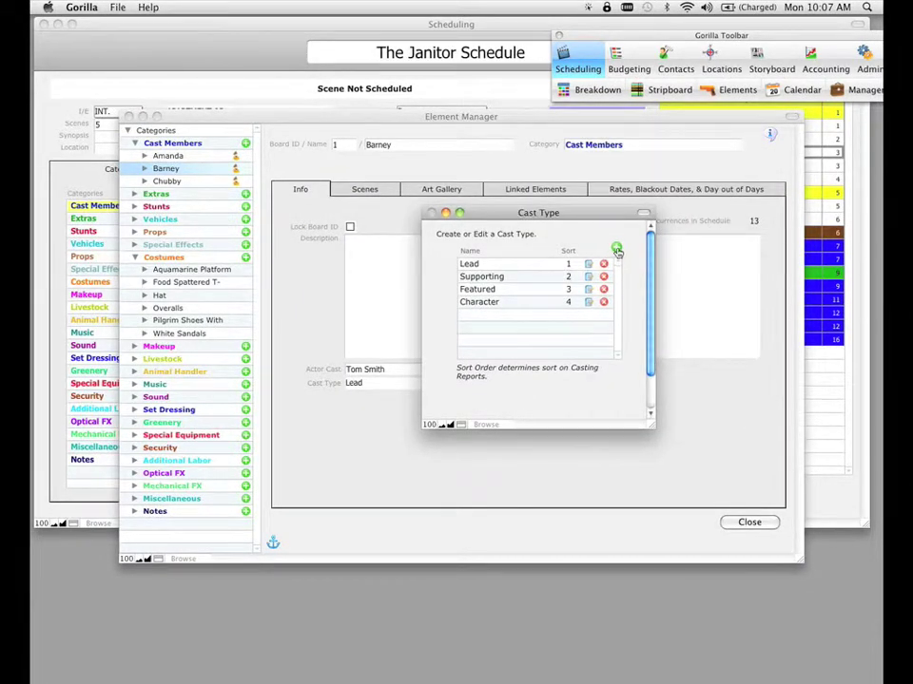